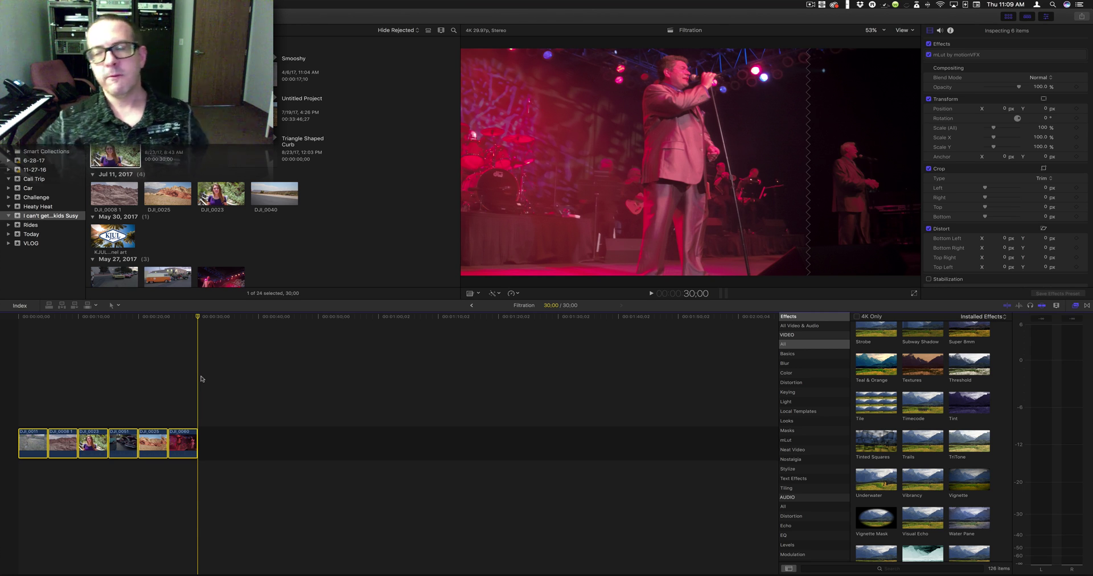
# Play the timeline from the start to review the clips, pausing on the woman's shot
pyautogui.click(188, 376)
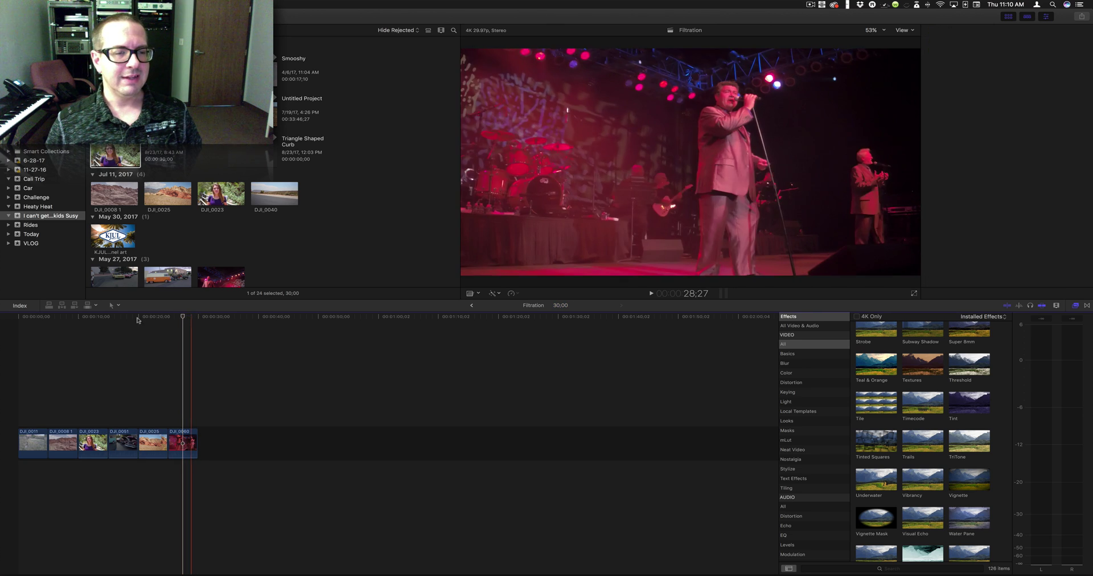
pyautogui.click(11, 324)
pyautogui.press('space')
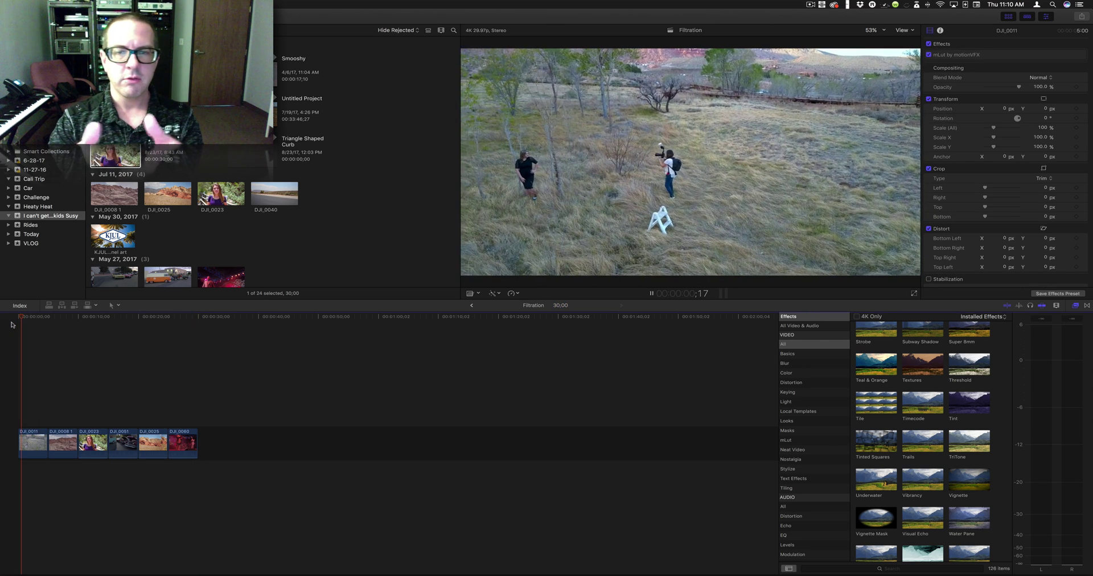
pyautogui.press('space')
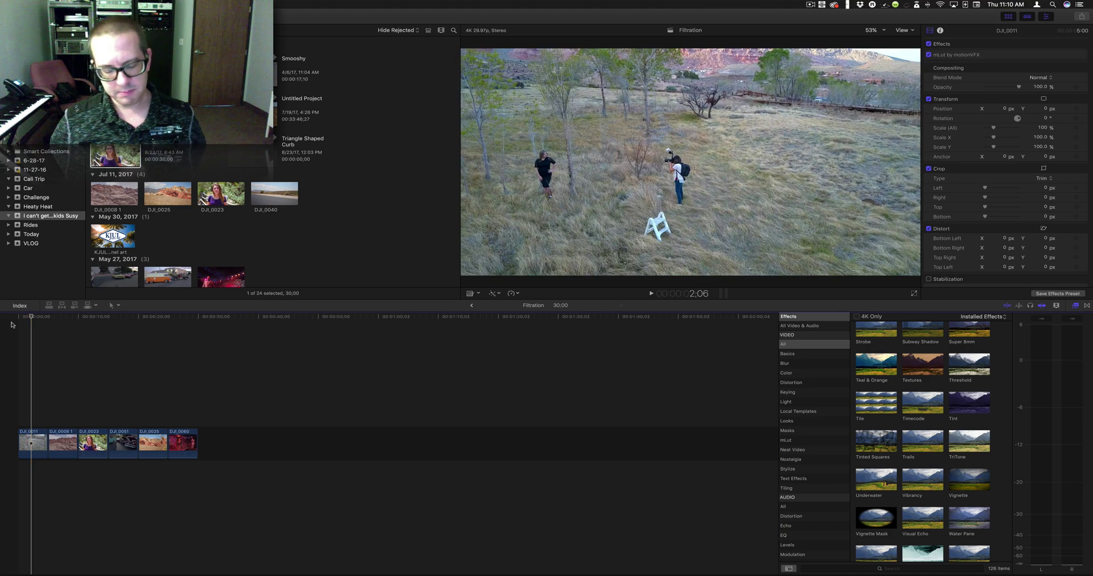
pyautogui.click(11, 325)
pyautogui.press('space')
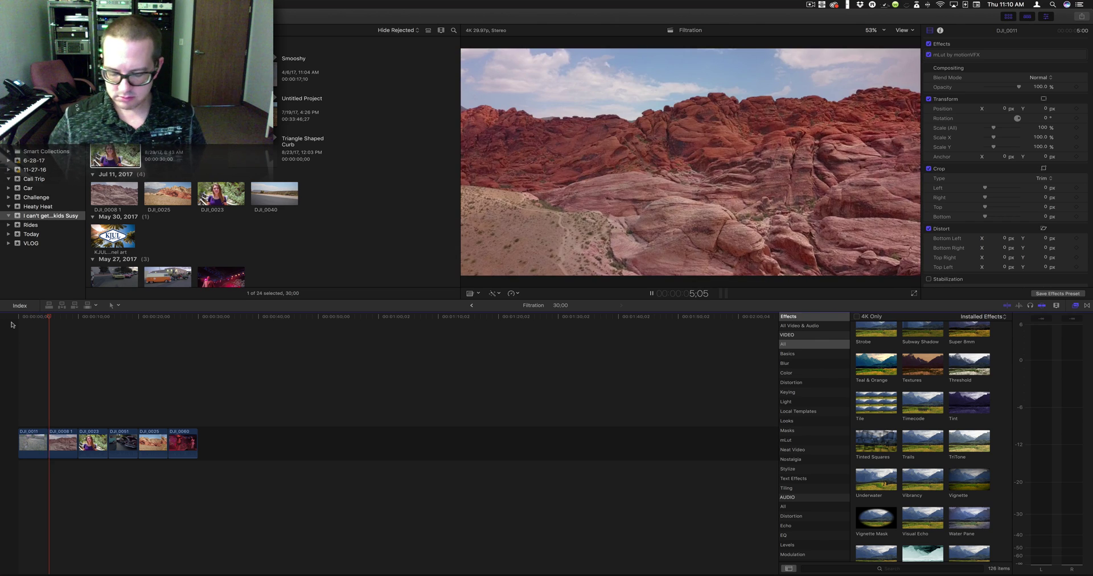
pyautogui.press('space')
pyautogui.click(11, 325)
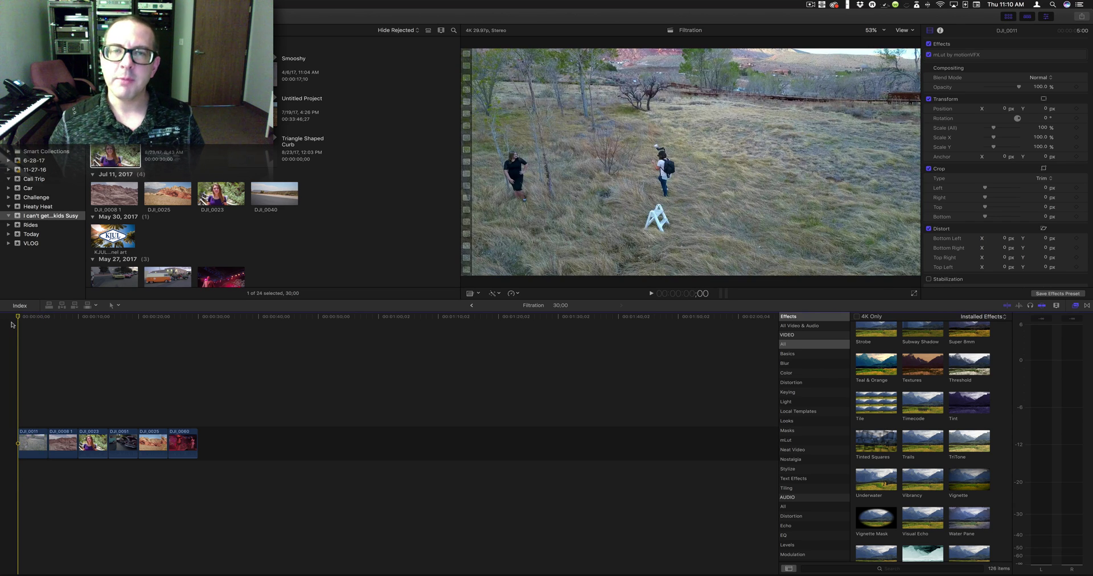
pyautogui.press('space')
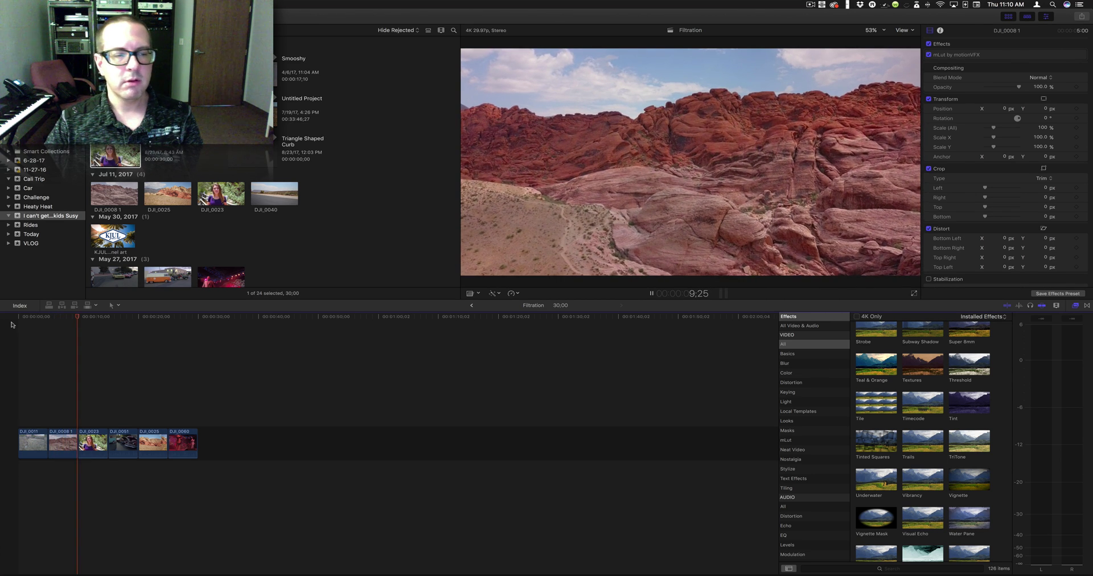
pyautogui.press('space')
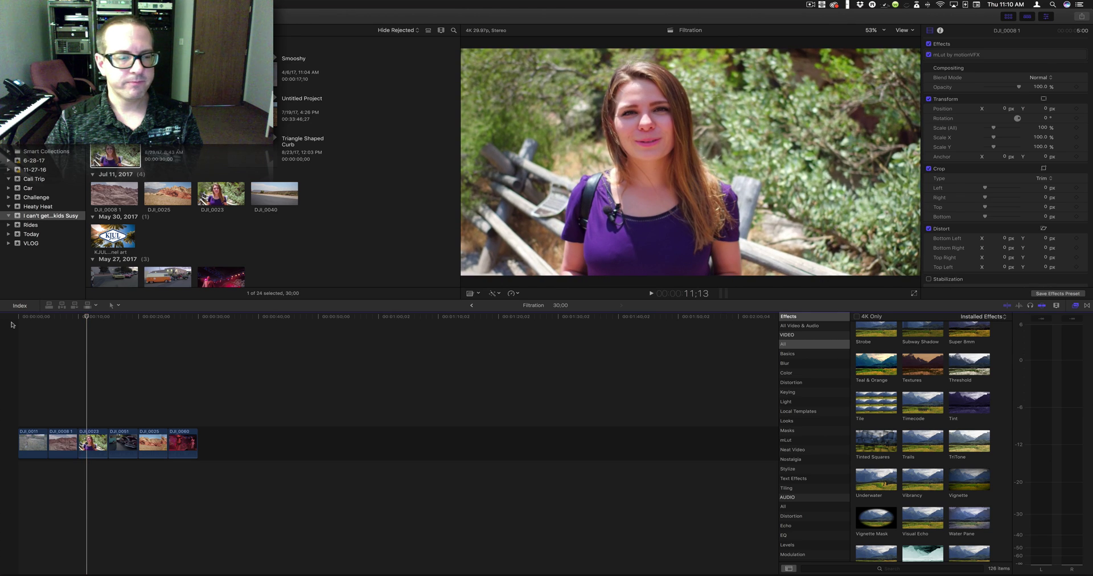
pyautogui.press('space')
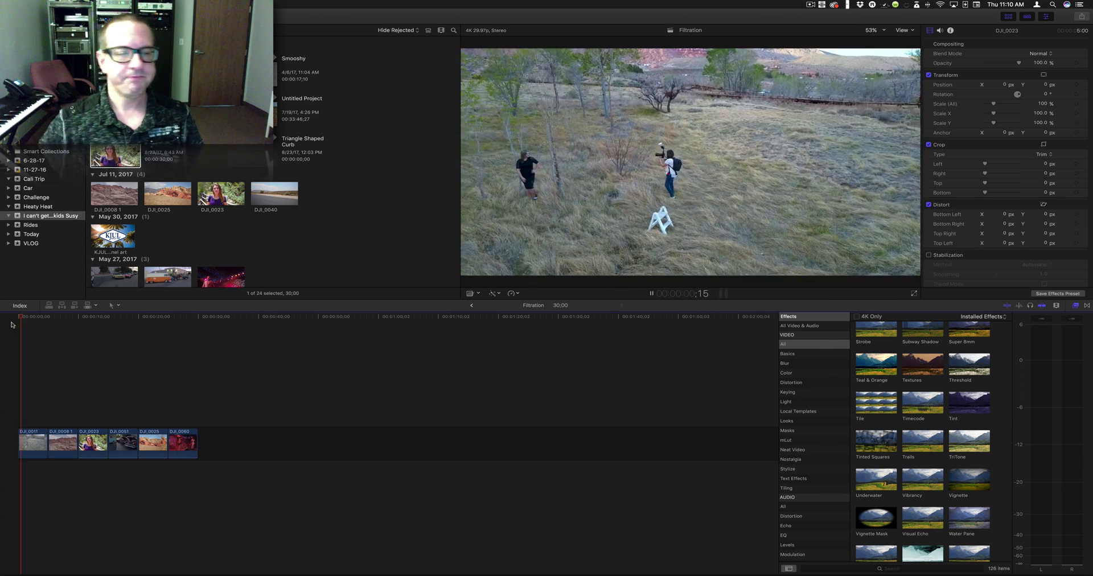
pyautogui.press('space')
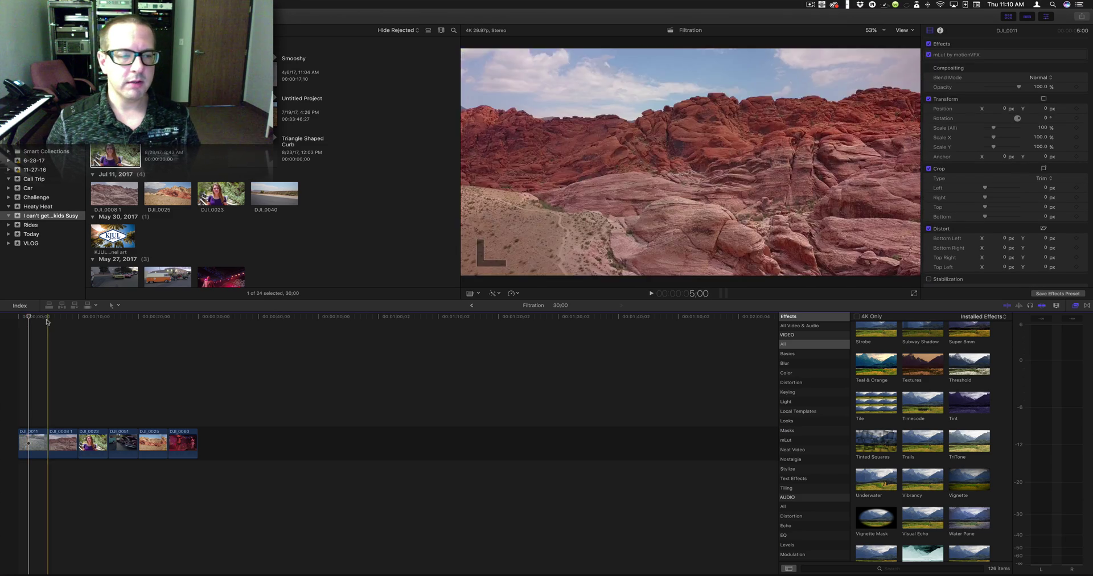
# Skim the timeline to the red-rock clip and the DJI_0025 rock clip
pyautogui.click(17, 330)
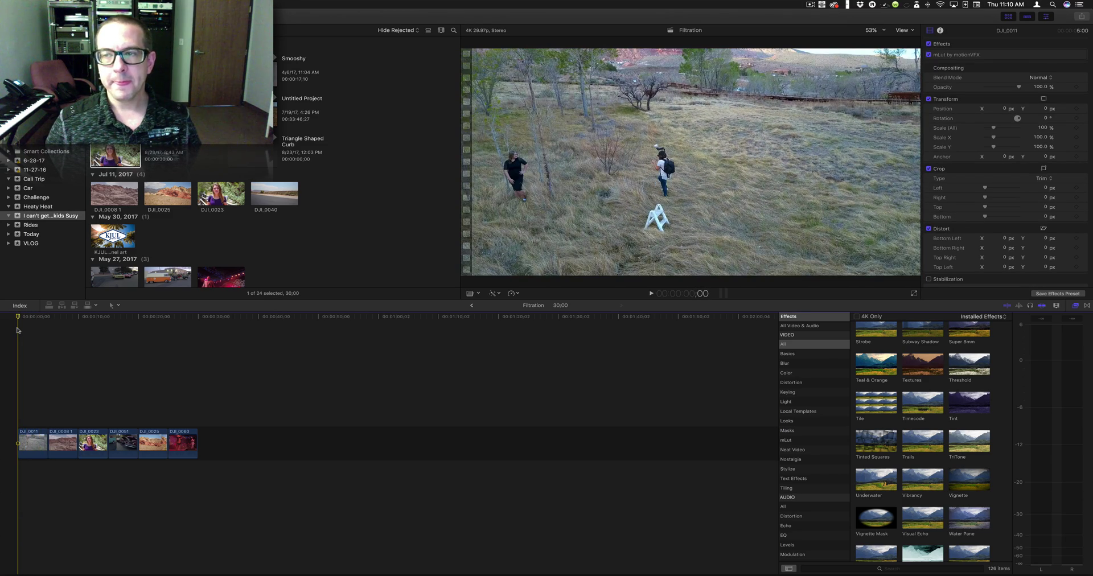
pyautogui.press('space')
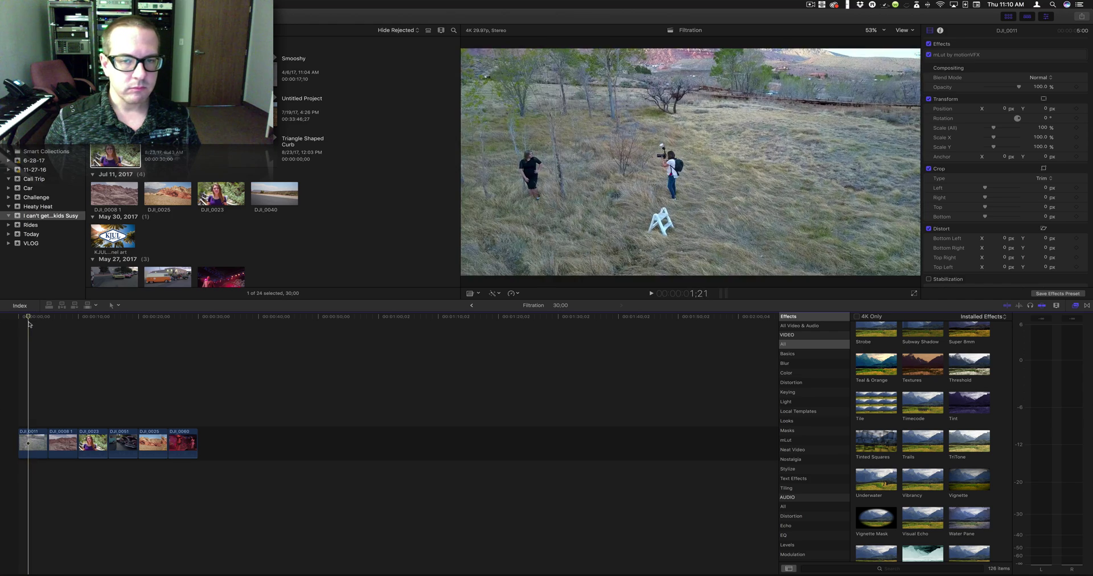
pyautogui.moveTo(30, 325); pyautogui.dragTo(150, 335)
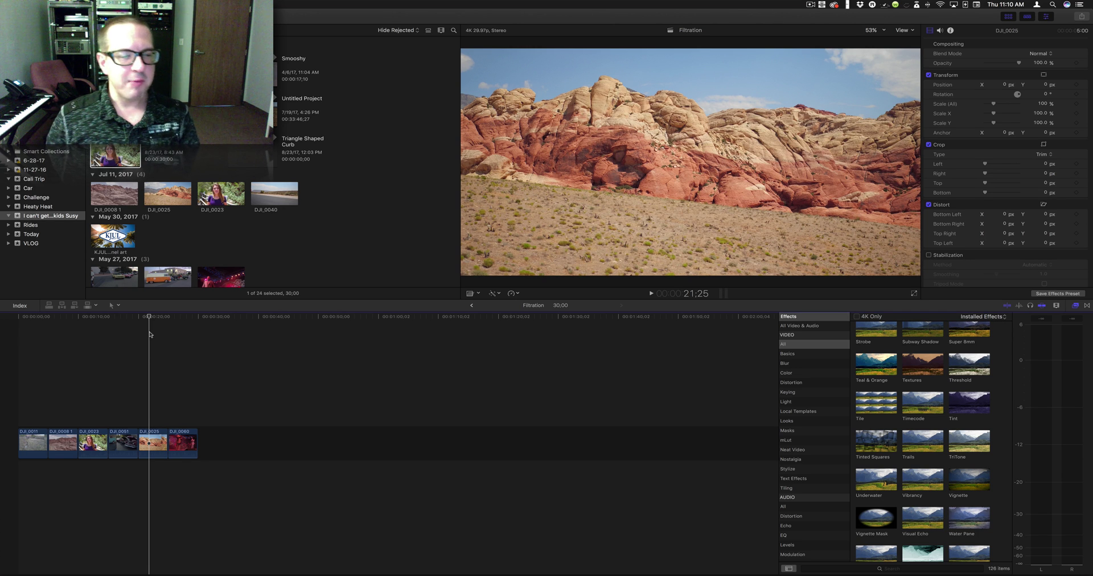
pyautogui.click(66, 319)
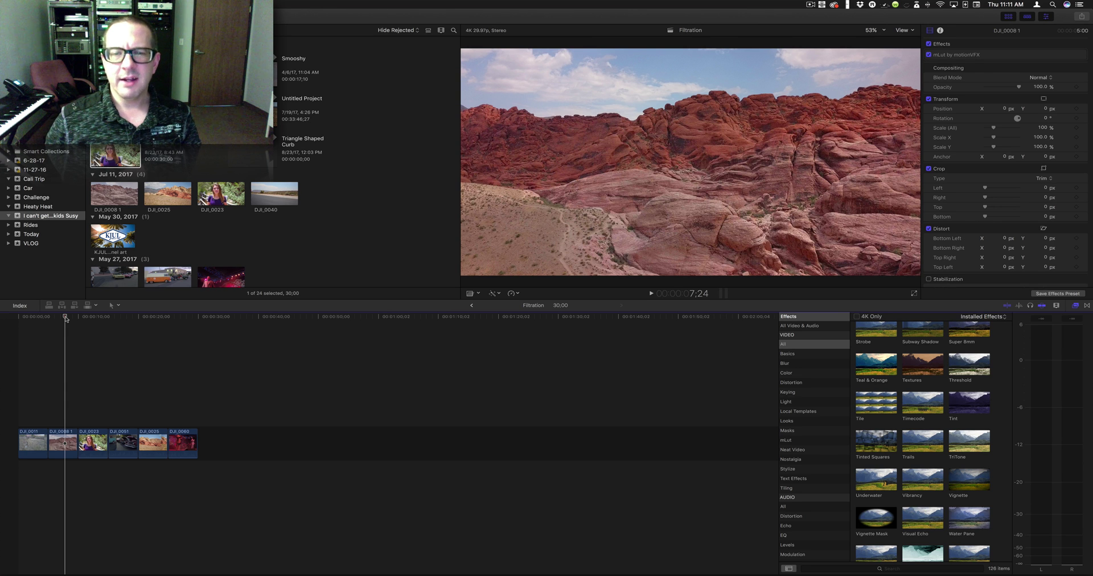
pyautogui.click(160, 318)
pyautogui.click(152, 319)
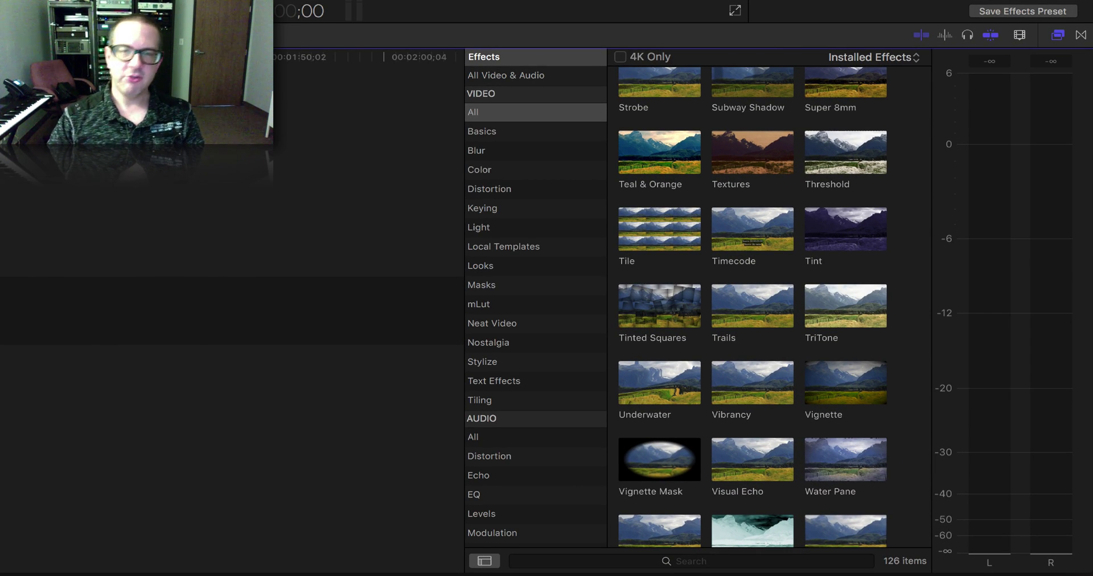
# Drag the Textures effect onto the woman's clip DJI_0023, the third clip in the timeline
pyautogui.moveTo(763, 155); pyautogui.dragTo(0, 356)
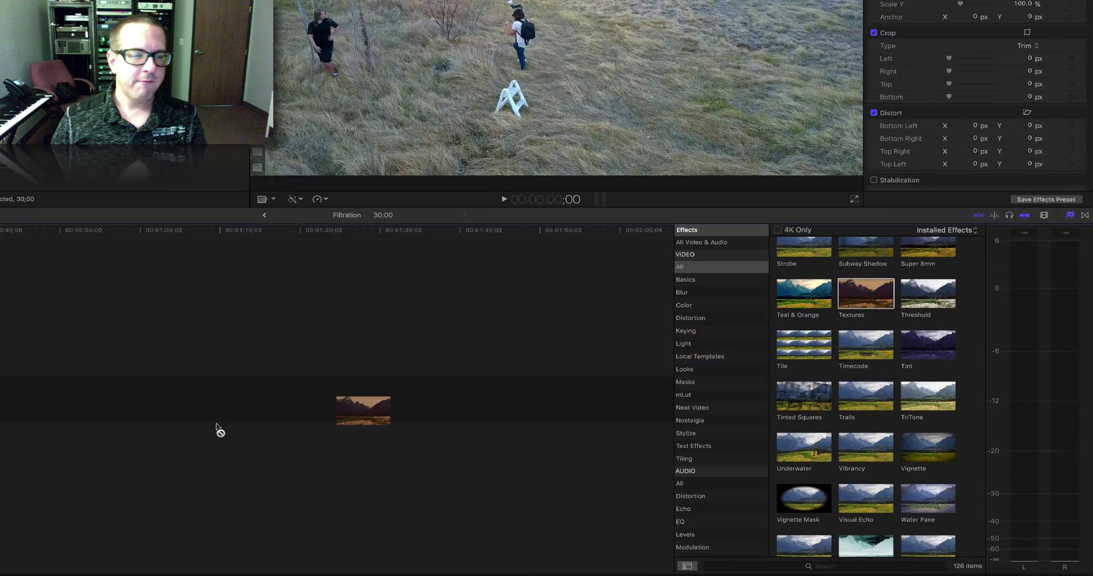
pyautogui.moveTo(217, 427); pyautogui.dragTo(0, 401)
pyautogui.moveTo(98, 442); pyautogui.dragTo(98, 442)
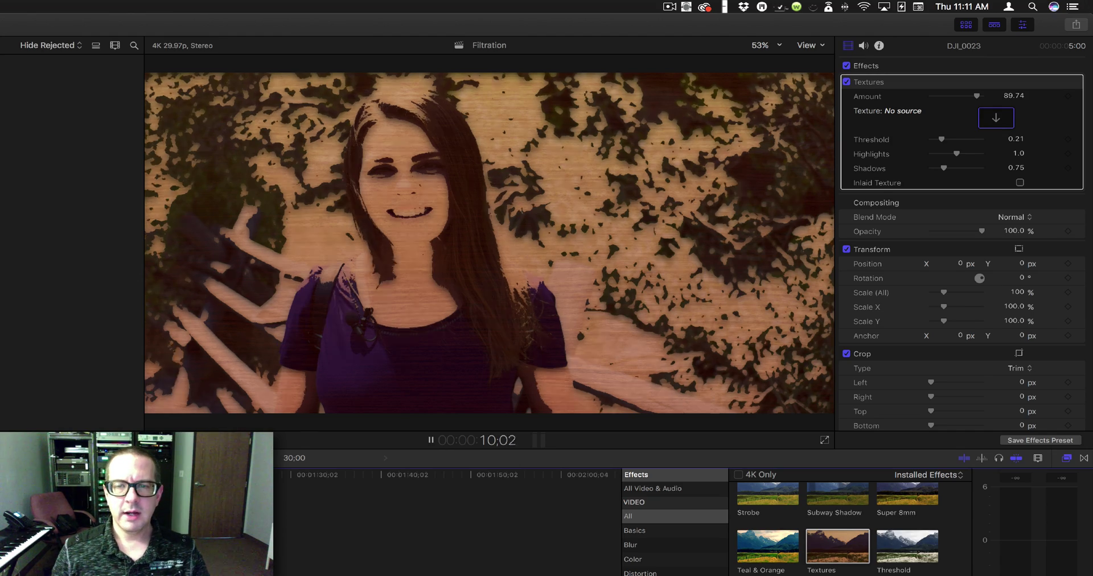
# Play the textured car clip, then lower Threshold to 0.03 and preview the brighter relief
pyautogui.press('space')
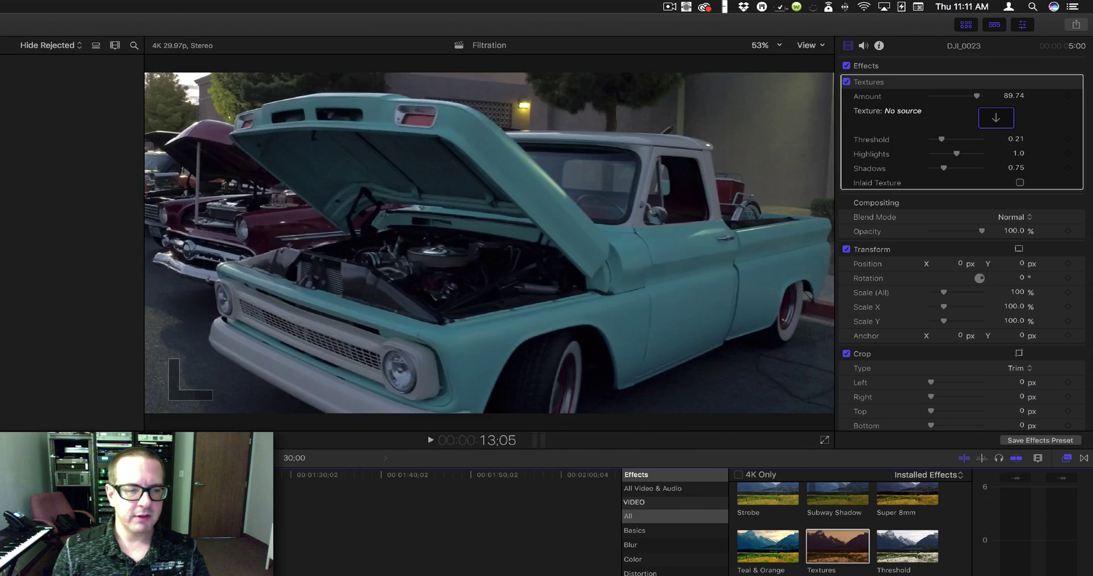
pyautogui.press('space')
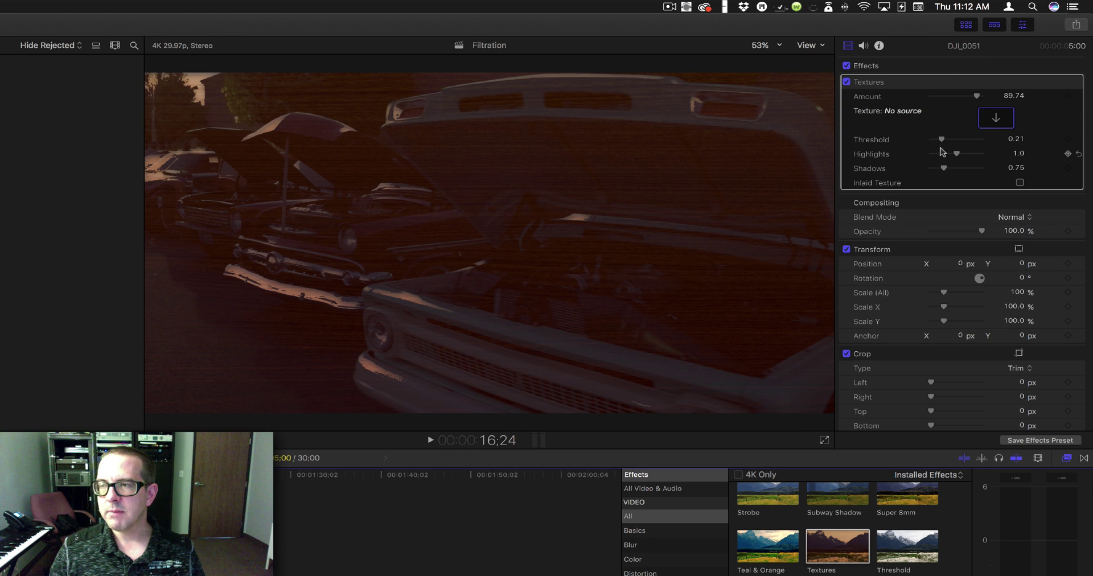
pyautogui.moveTo(943, 142); pyautogui.dragTo(934, 146)
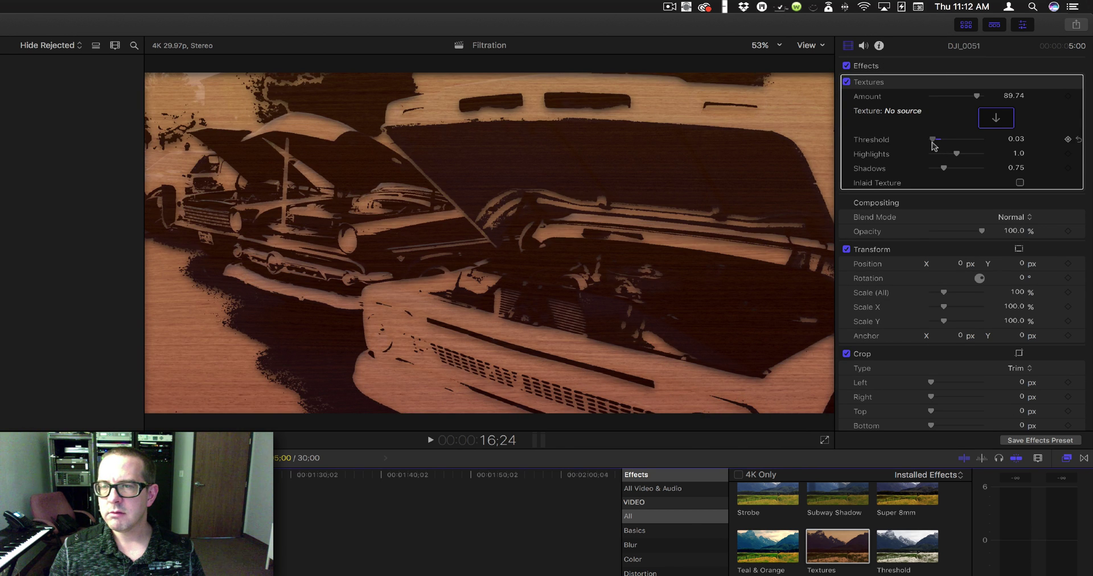
pyautogui.press('space')
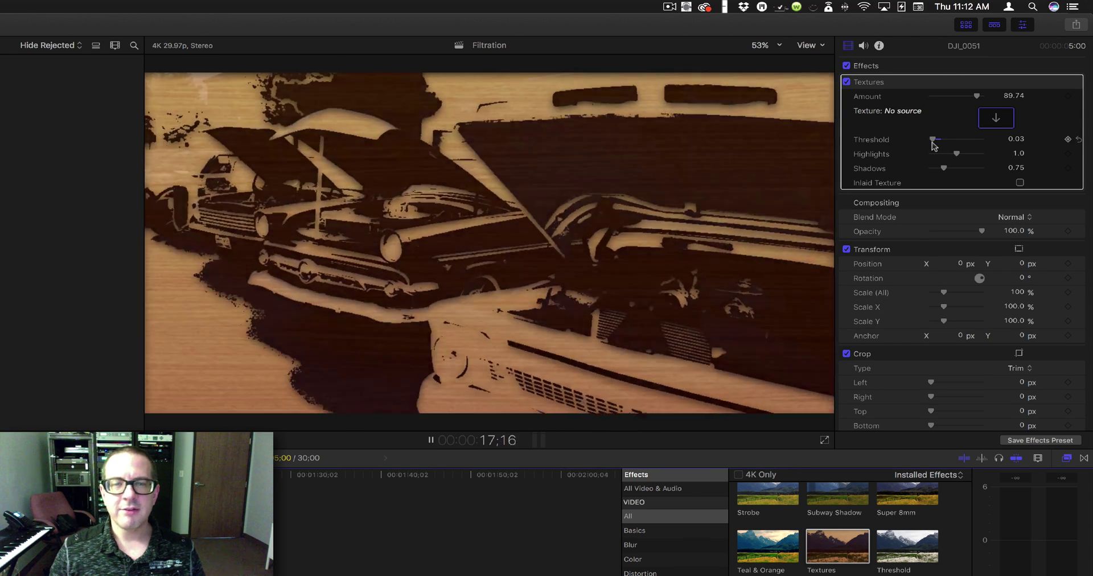
pyautogui.press('space')
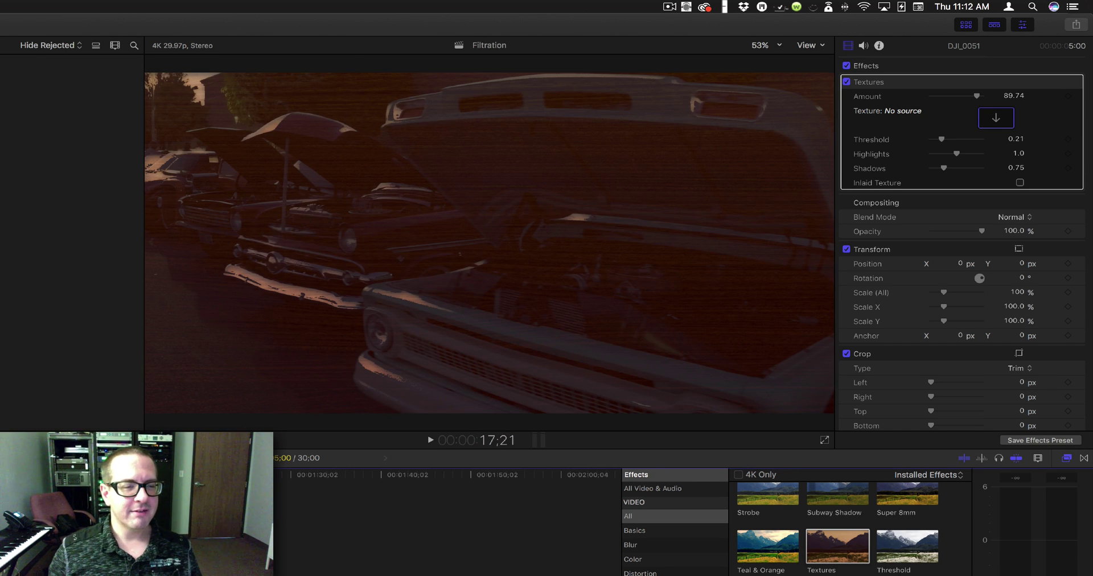
# Delete Textures, reapply it to the woman's clip DJI_0023, and play backwards to review
pyautogui.press('Delete')
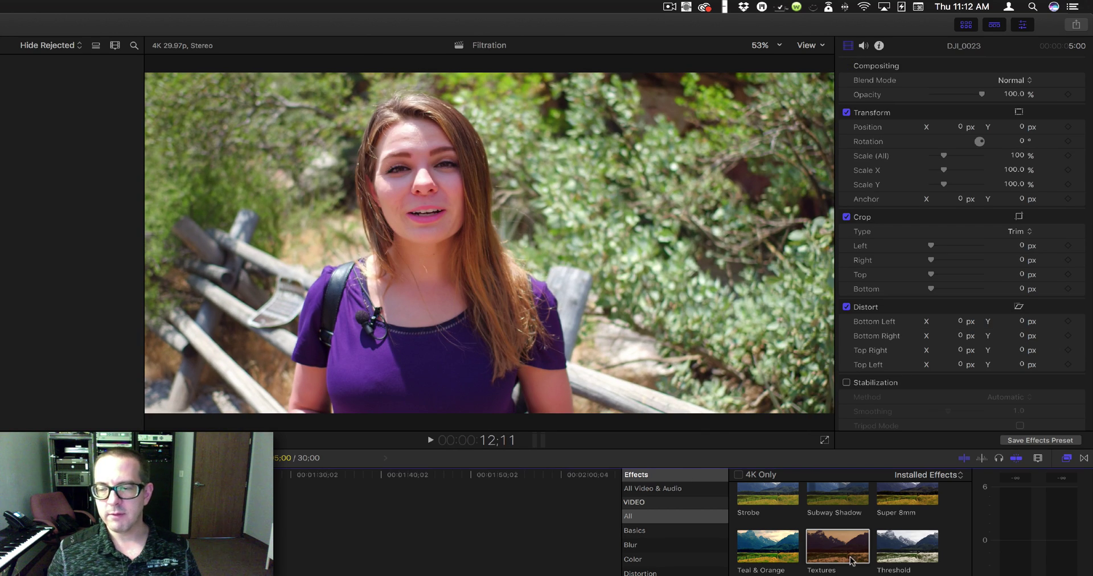
pyautogui.doubleClick(837, 545)
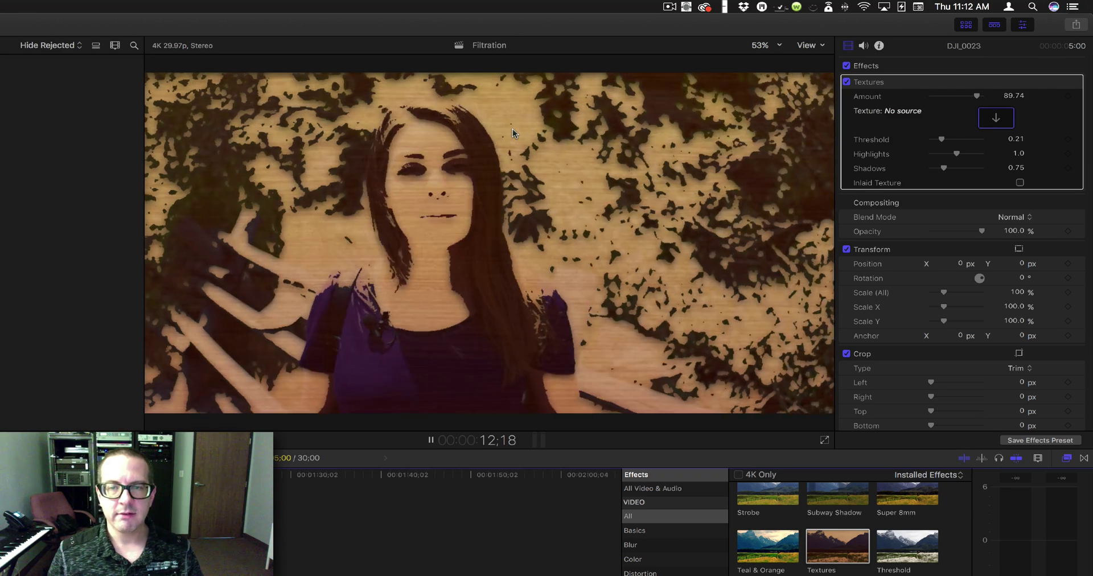
pyautogui.press('j')
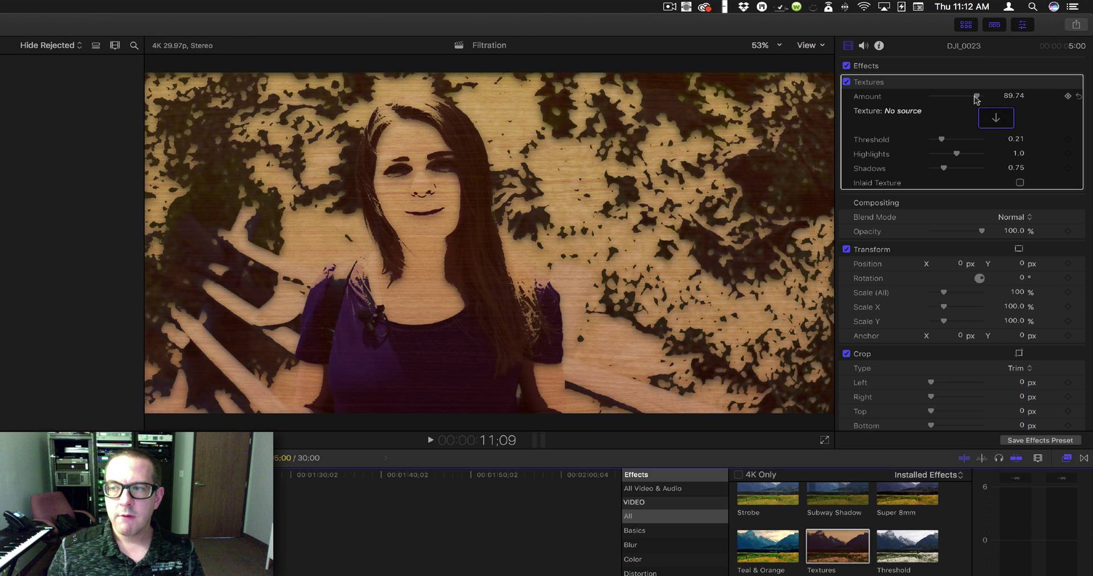
# Preview lower Textures Amounts such as 38.42, then raise Amount to 100
pyautogui.moveTo(976, 98)
pyautogui.mouseDown()
pyautogui.moveTo(942, 99)
pyautogui.moveTo(956, 99)
pyautogui.mouseUp()
pyautogui.press('space')
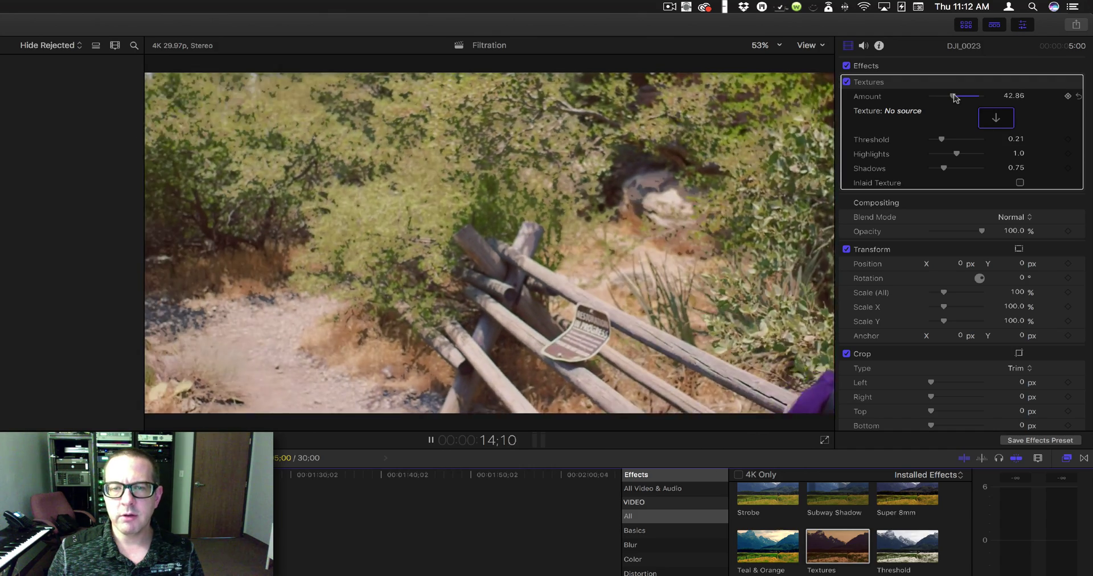
pyautogui.press('space')
pyautogui.moveTo(956, 100); pyautogui.dragTo(953, 100)
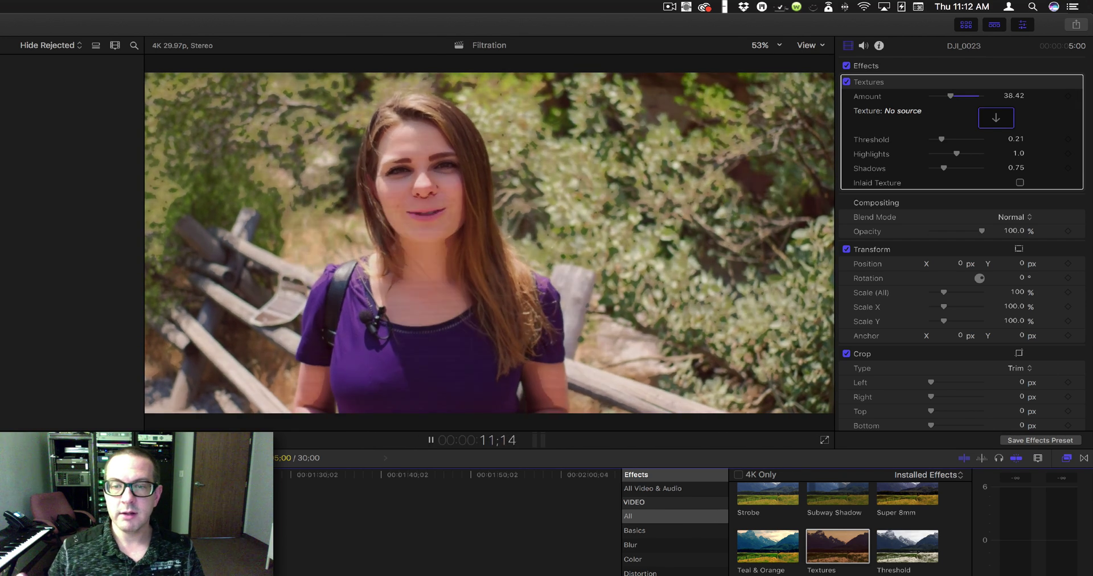
pyautogui.press('space')
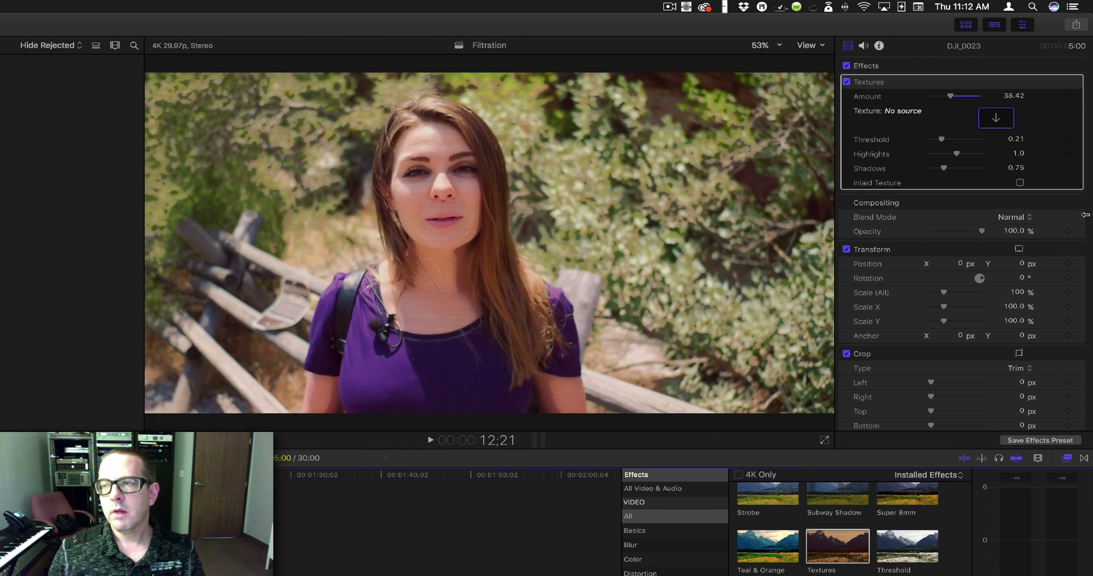
pyautogui.moveTo(951, 95); pyautogui.dragTo(1059, 97)
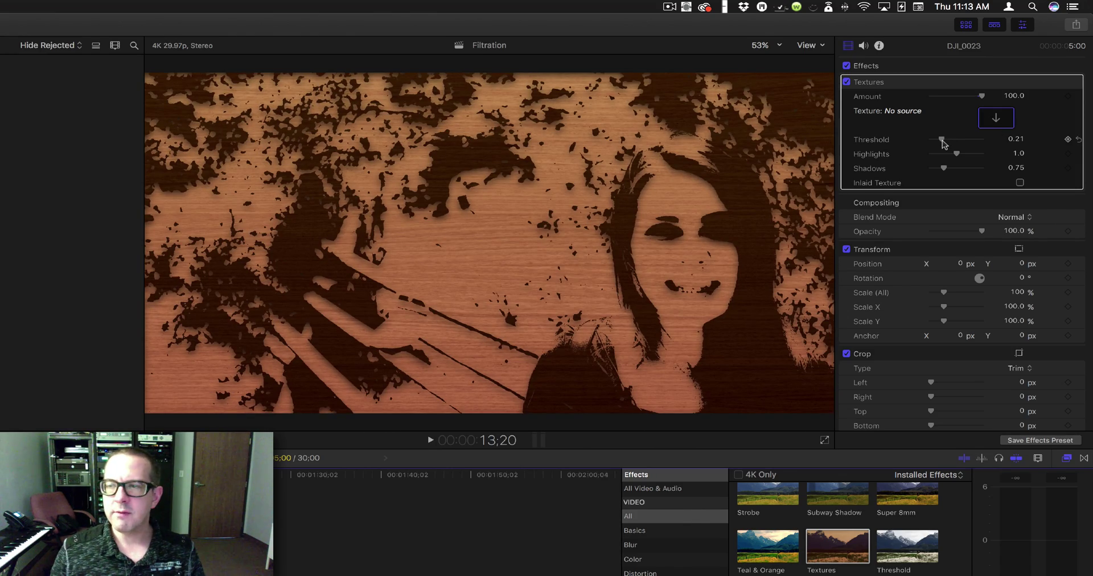
# Sweep the Textures Threshold from 0.14 through its full range, settling at 0.25
pyautogui.moveTo(942, 140); pyautogui.dragTo(947, 141)
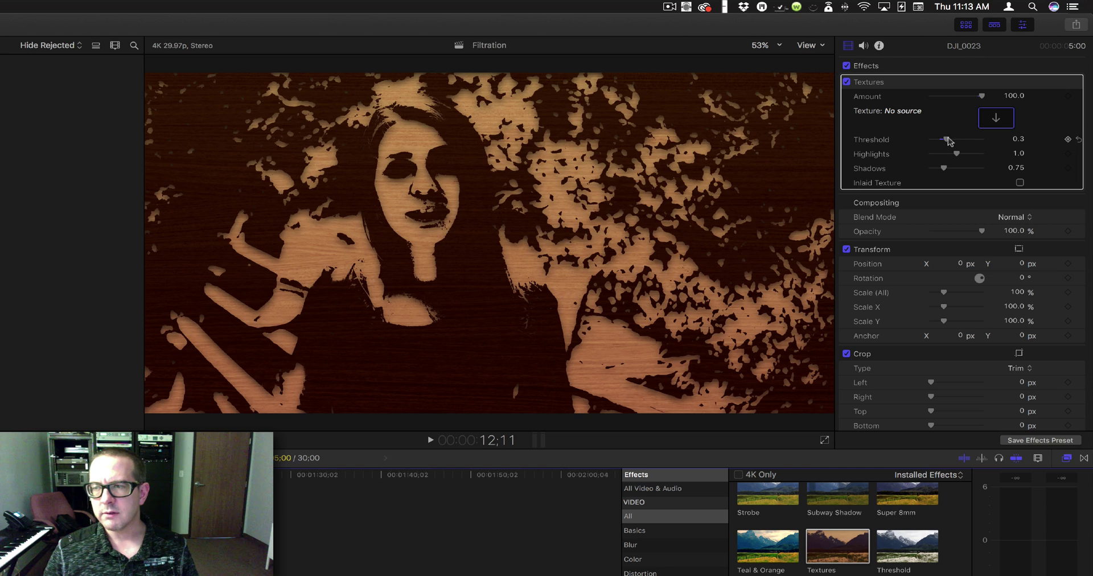
pyautogui.moveTo(947, 139); pyautogui.dragTo(932, 142)
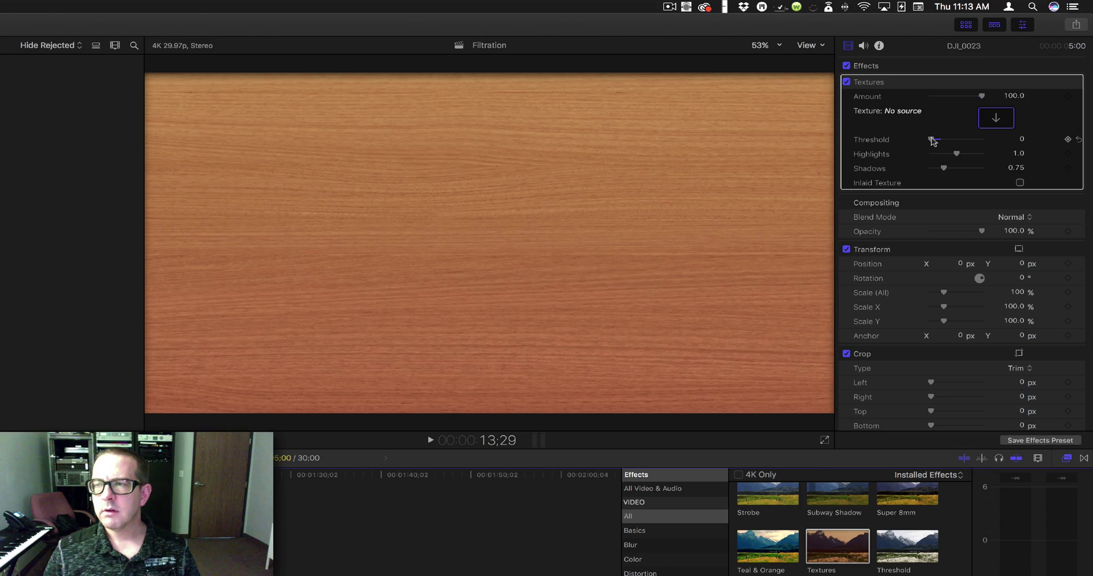
pyautogui.moveTo(932, 140); pyautogui.dragTo(997, 118)
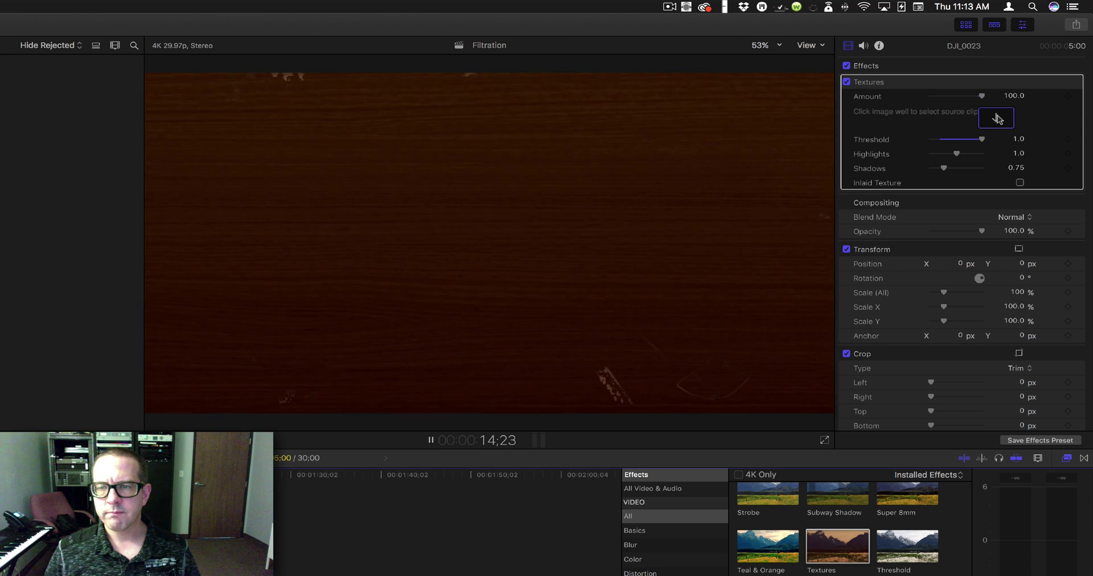
pyautogui.press('space')
pyautogui.moveTo(979, 143); pyautogui.dragTo(1003, 174)
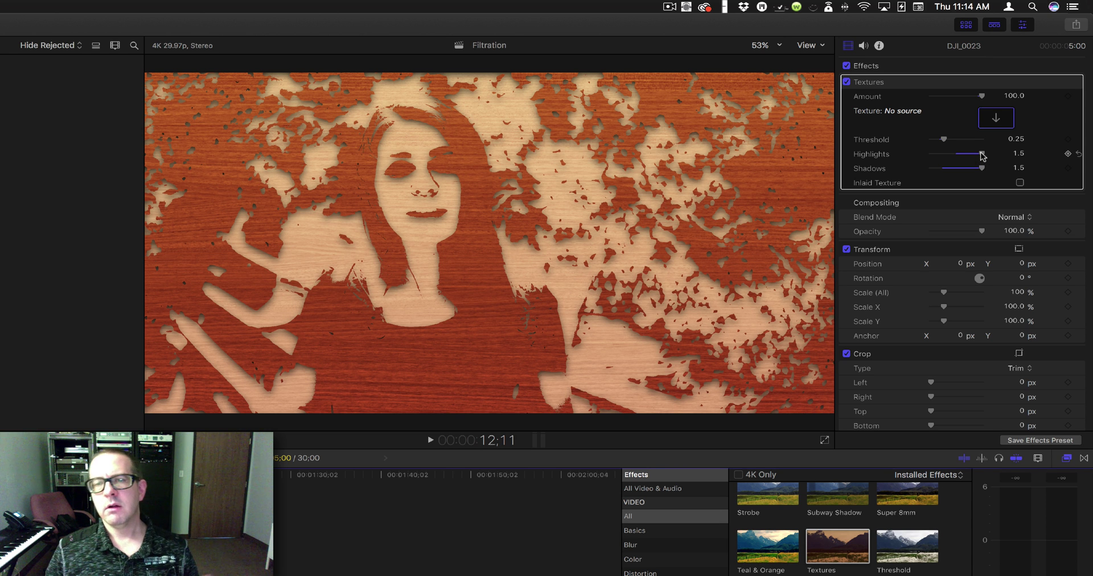
# Adjust the Textures sliders to end at Highlights 0.72 and Shadows 1.17
pyautogui.moveTo(982, 154); pyautogui.dragTo(888, 159)
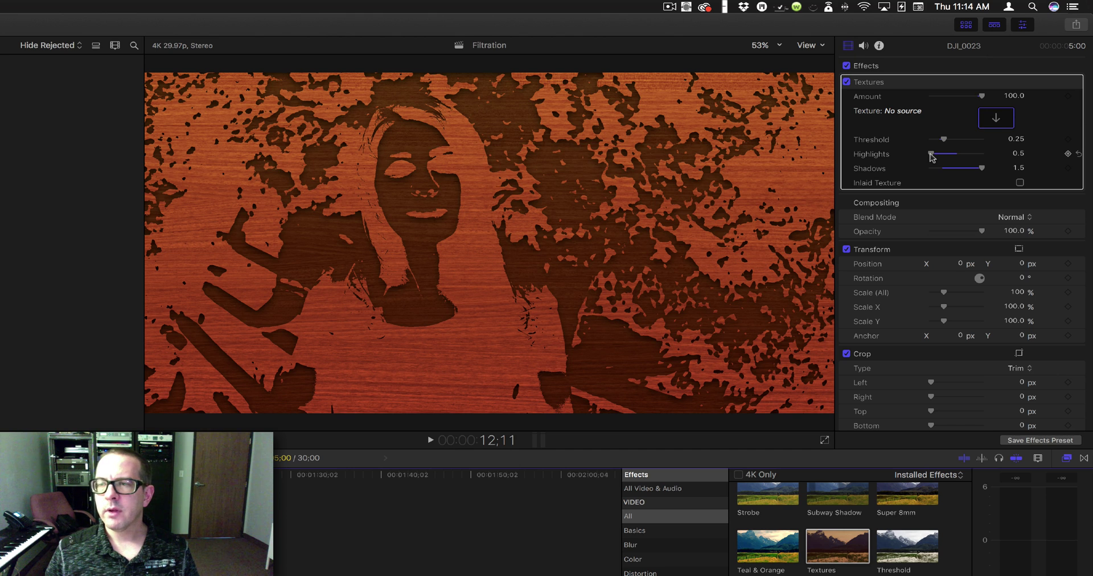
pyautogui.moveTo(932, 154)
pyautogui.mouseDown()
pyautogui.moveTo(983, 154)
pyautogui.moveTo(978, 171)
pyautogui.moveTo(896, 173)
pyautogui.moveTo(967, 169)
pyautogui.moveTo(942, 155)
pyautogui.mouseUp()
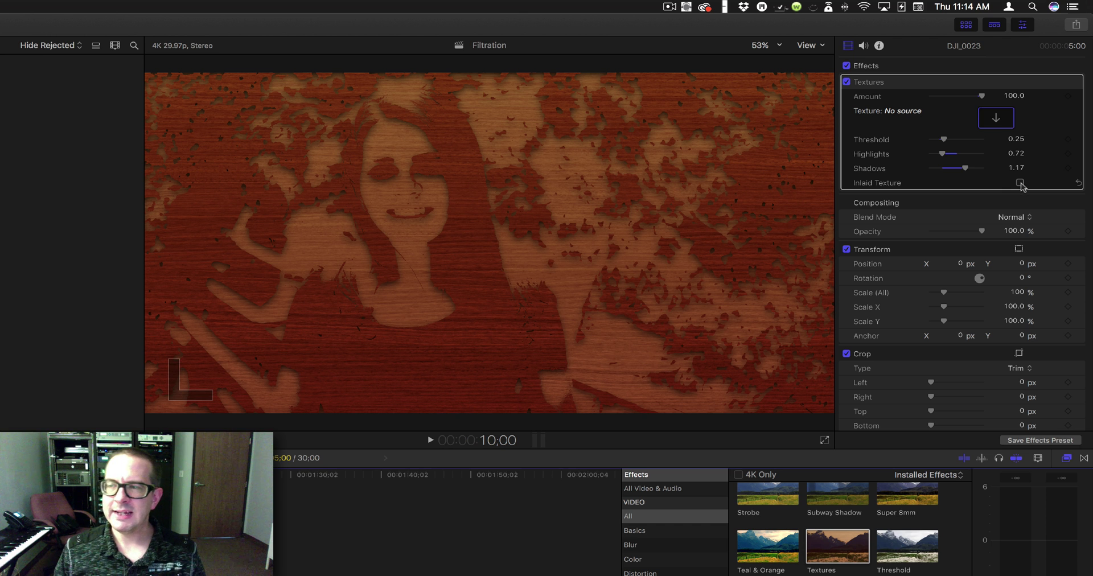
pyautogui.click(1020, 183)
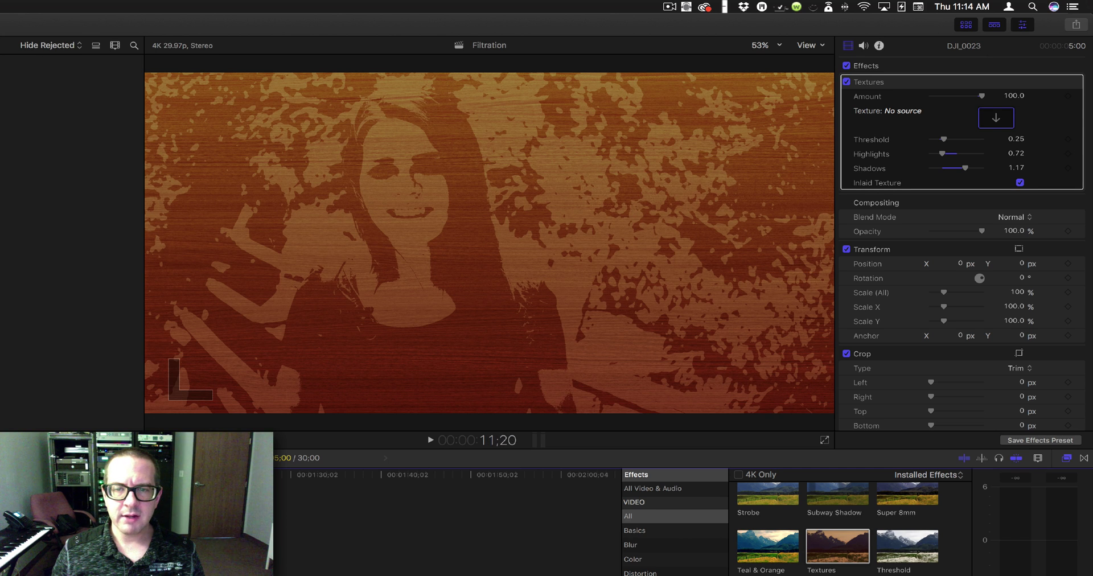
pyautogui.press('space')
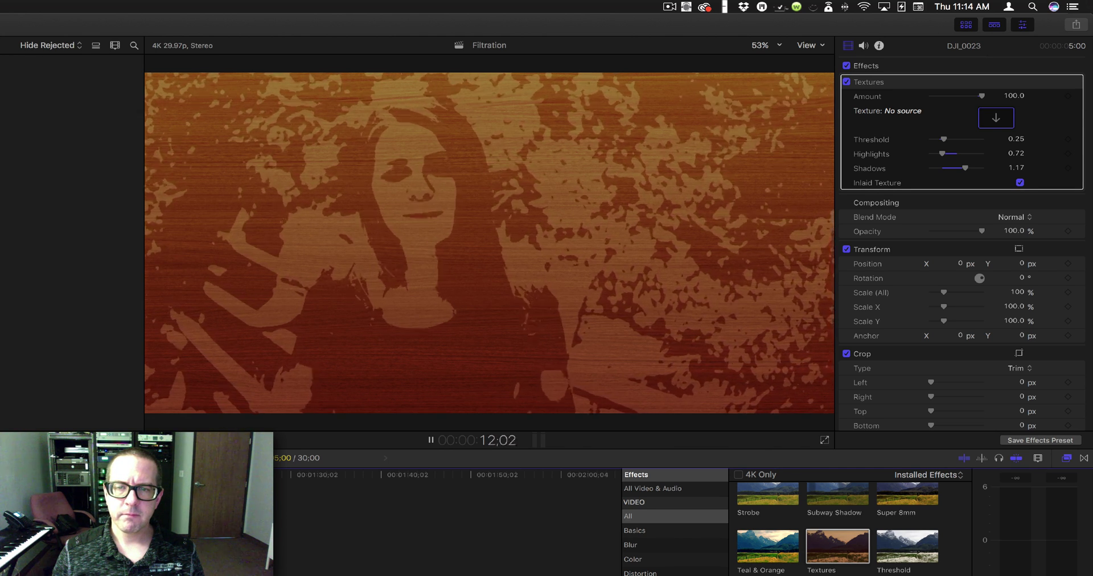
pyautogui.press('space')
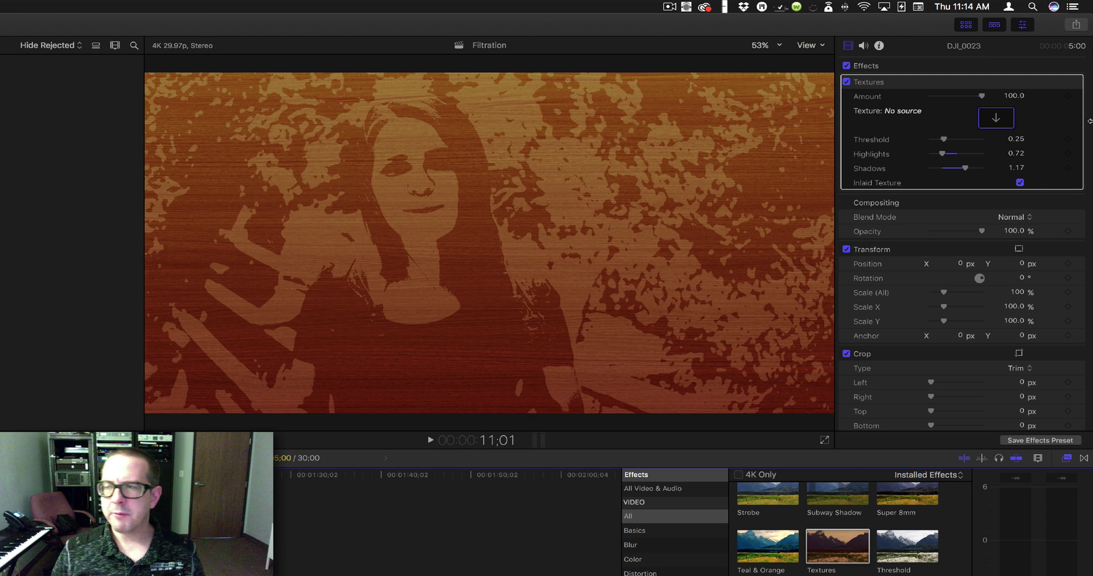
pyautogui.click(1020, 182)
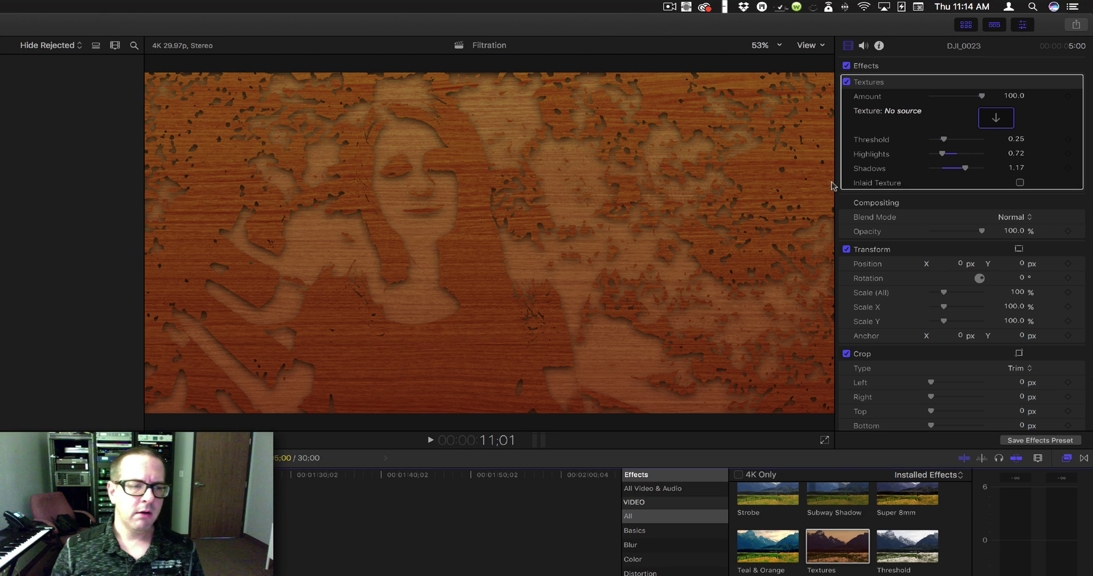
pyautogui.press('Up')
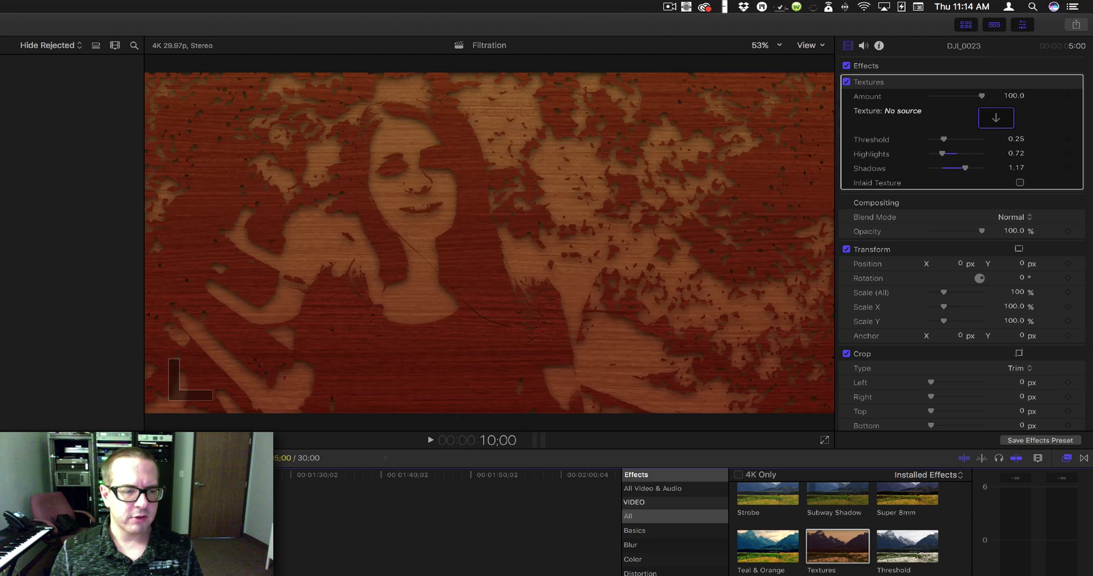
pyautogui.press('space')
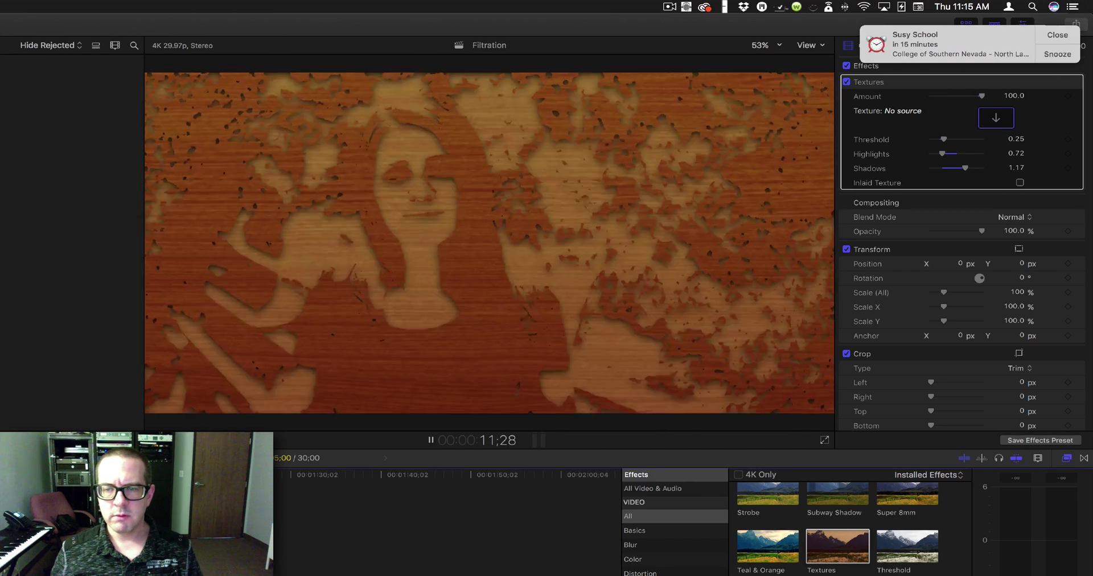
pyautogui.press('space')
pyautogui.press('Up')
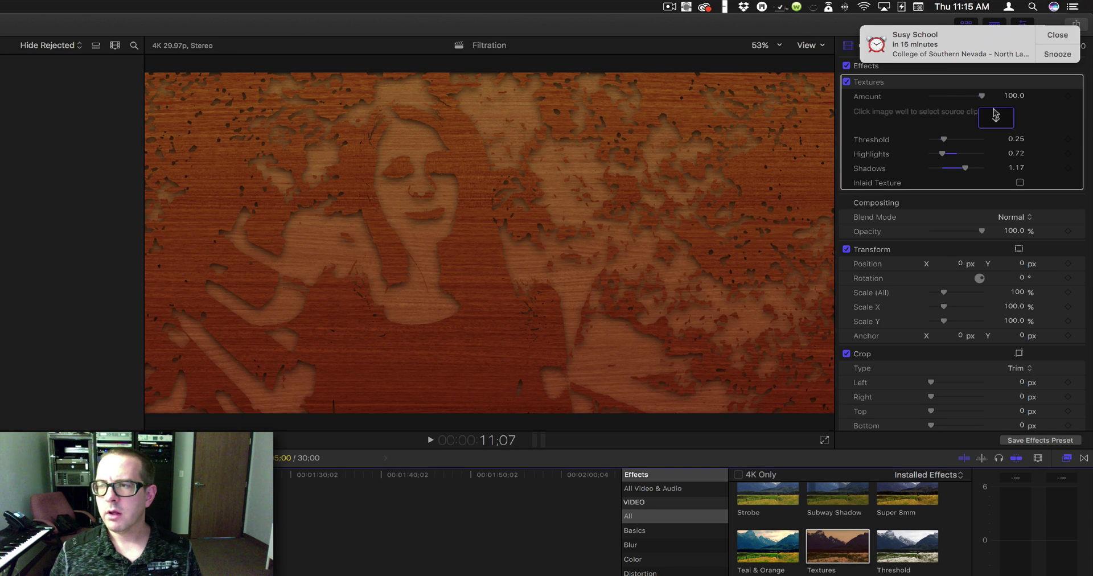
# Assign the KJUL logo clip as the Textures source and play the result
pyautogui.click(996, 116)
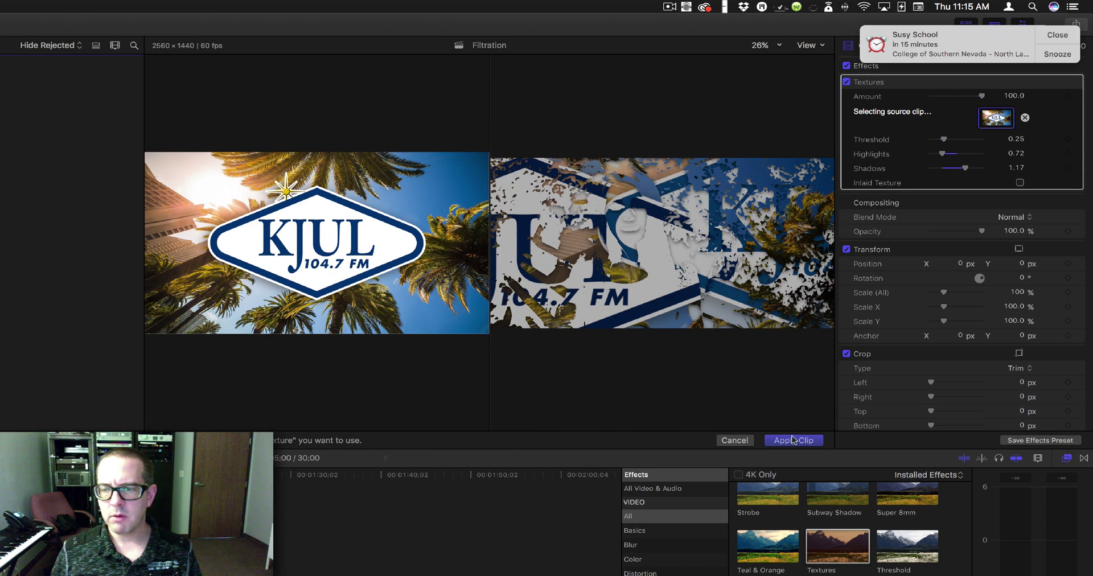
pyautogui.click(793, 440)
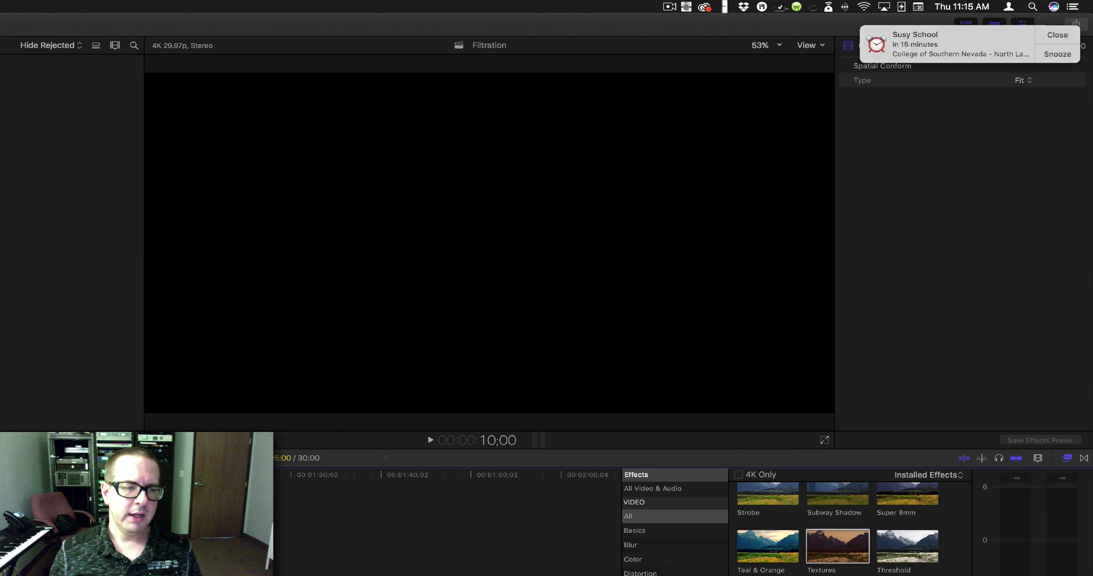
pyautogui.press('Up')
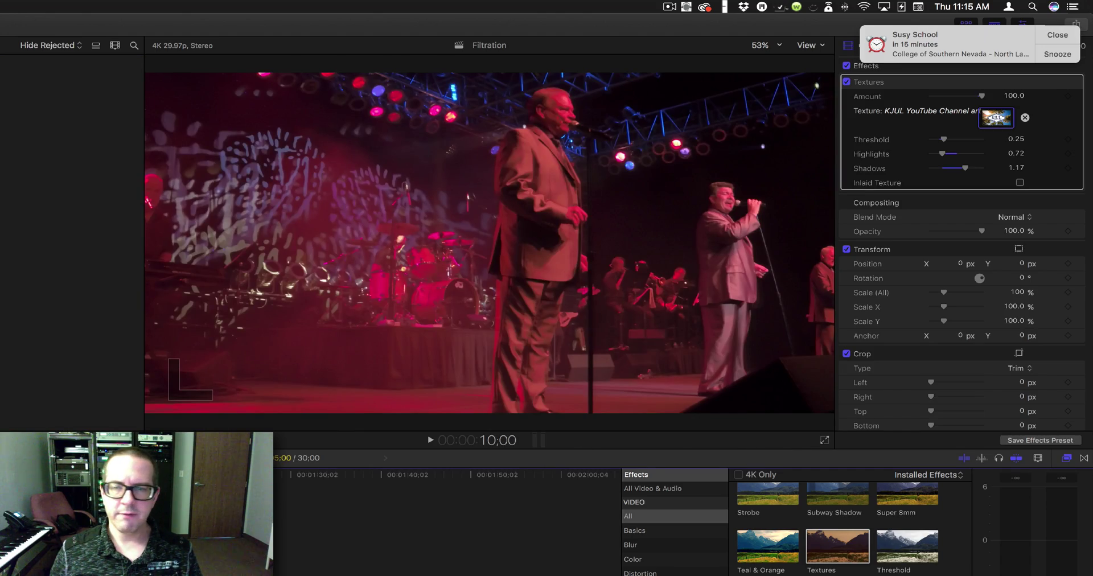
pyautogui.press('space')
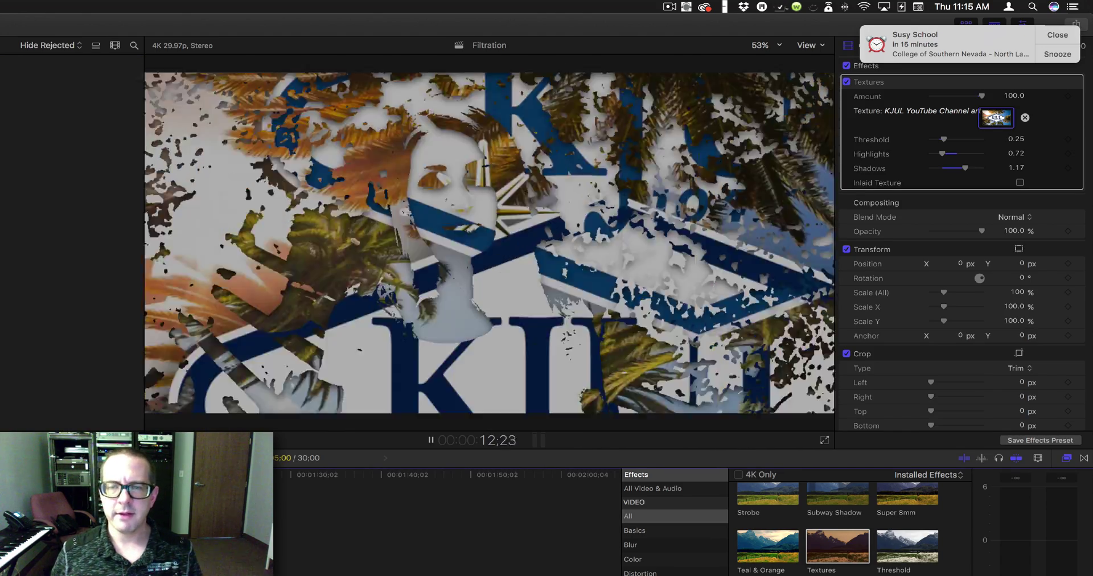
pyautogui.press('space')
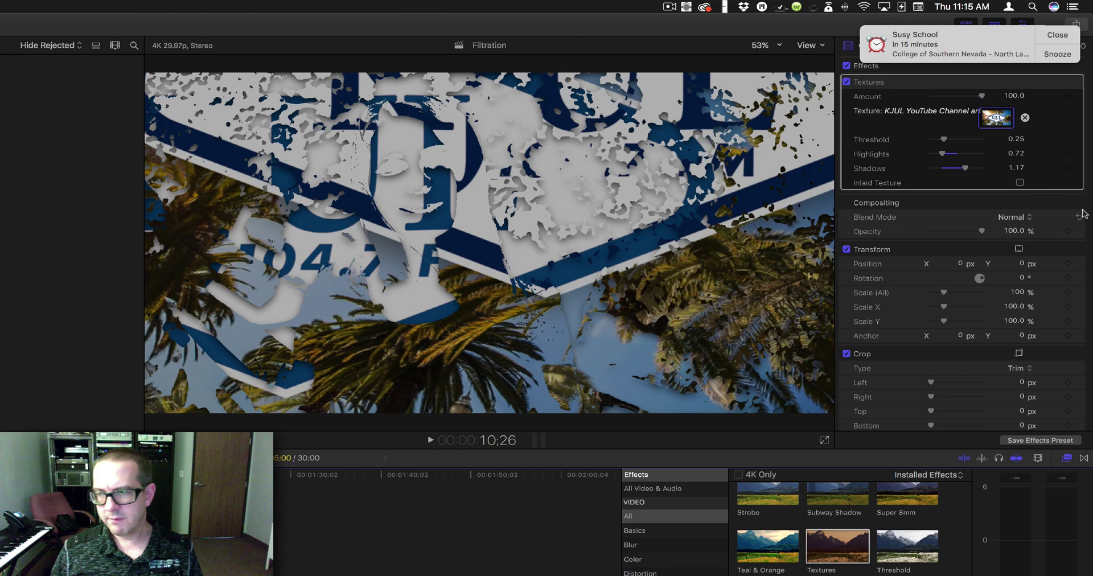
# Turn on Inlaid Texture and preview the inlaid KJUL logo from the clip start
pyautogui.click(1022, 182)
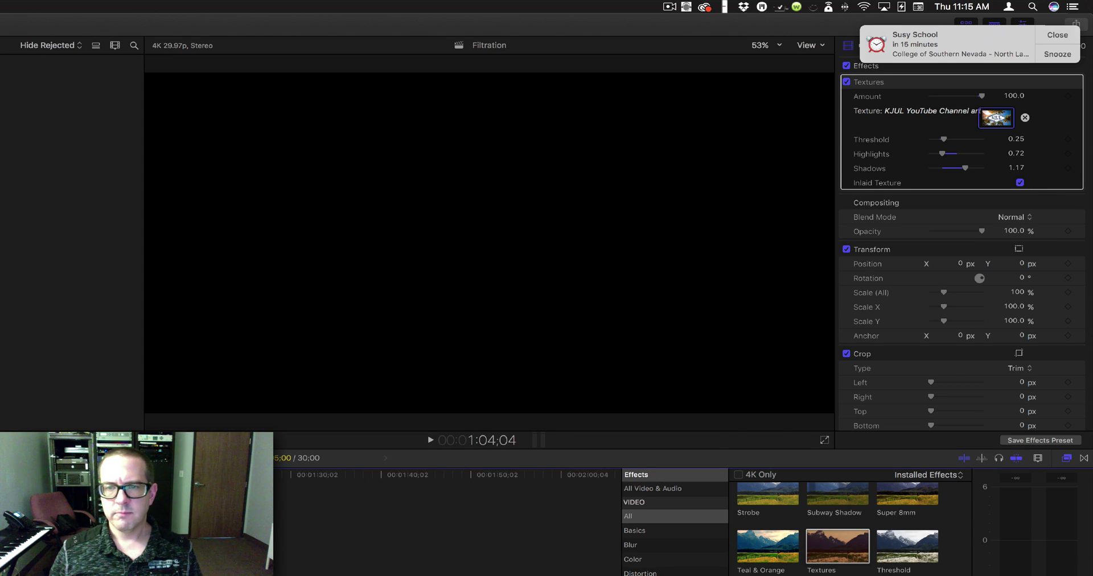
pyautogui.press('Up')
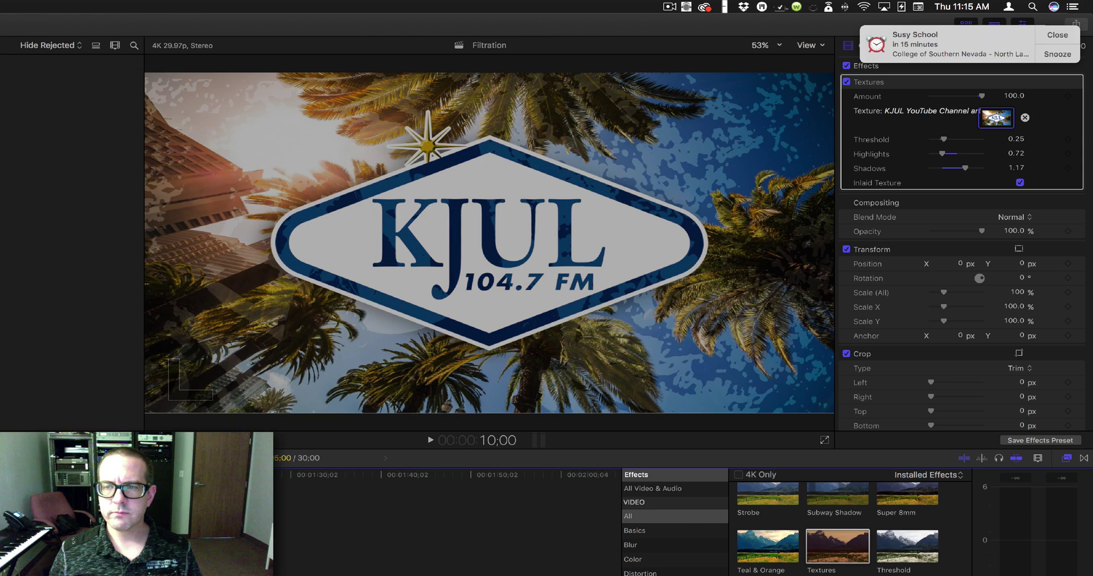
pyautogui.press('space')
pyautogui.press('space')
# Set Highlights to 1.5 and Shadows to 0.5, then preview the high-contrast KJUL inlay
pyautogui.moveTo(952, 151); pyautogui.dragTo(916, 172)
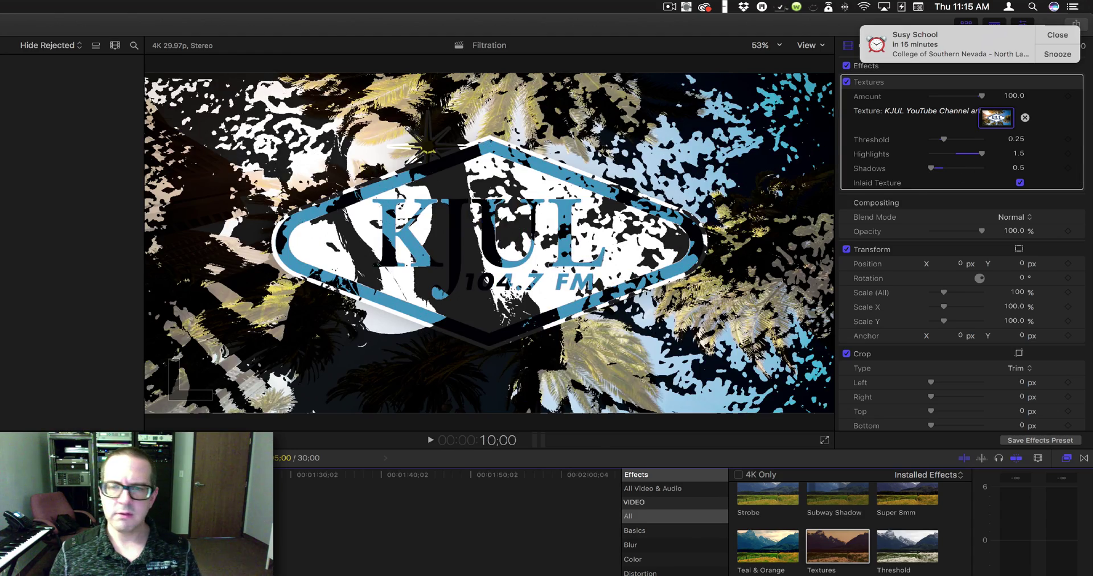
pyautogui.press('space')
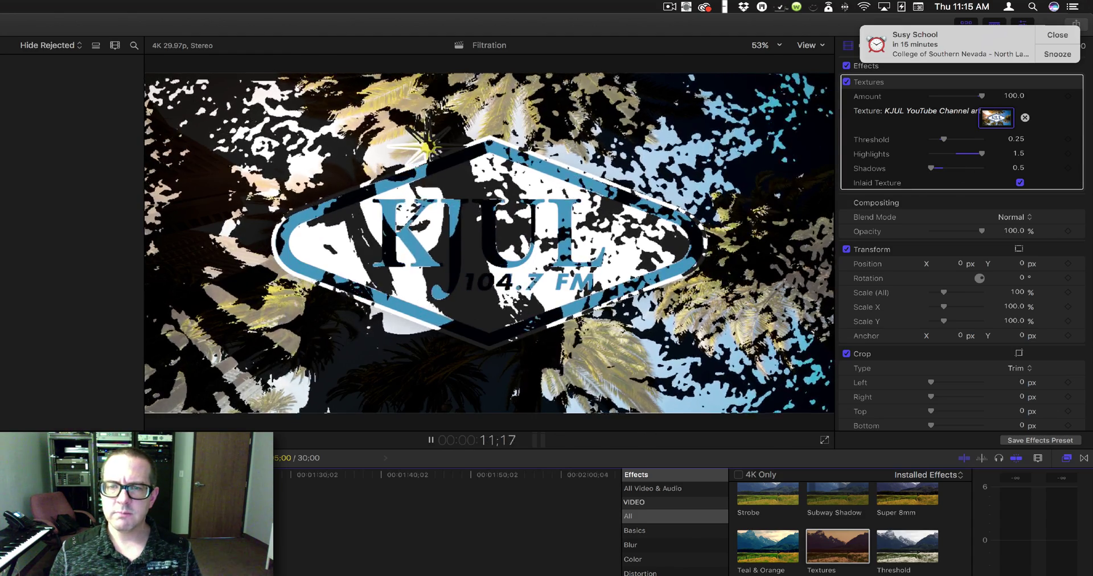
pyautogui.press('space')
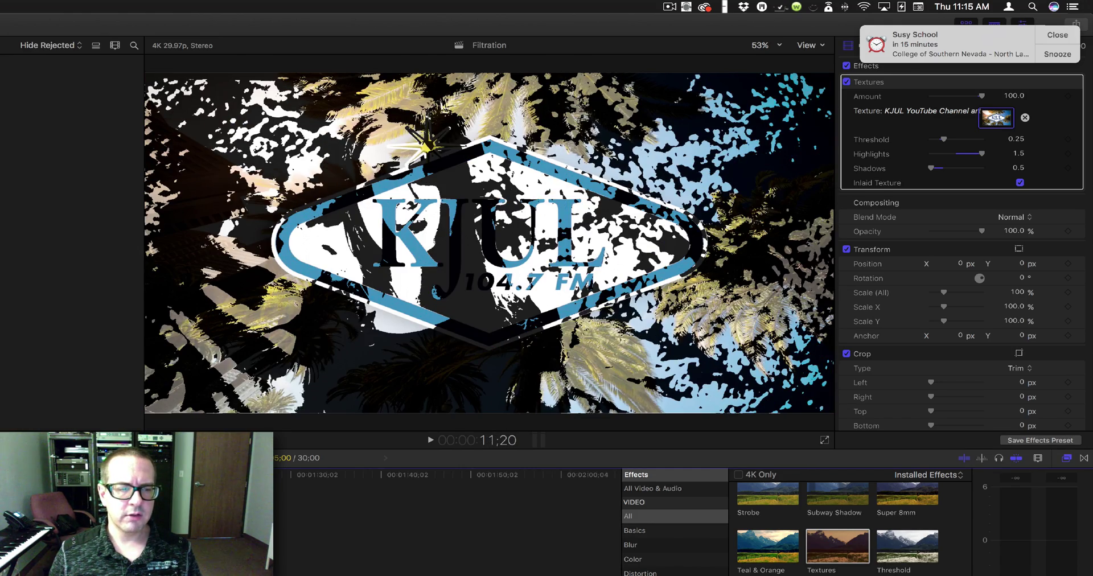
pyautogui.press('Down')
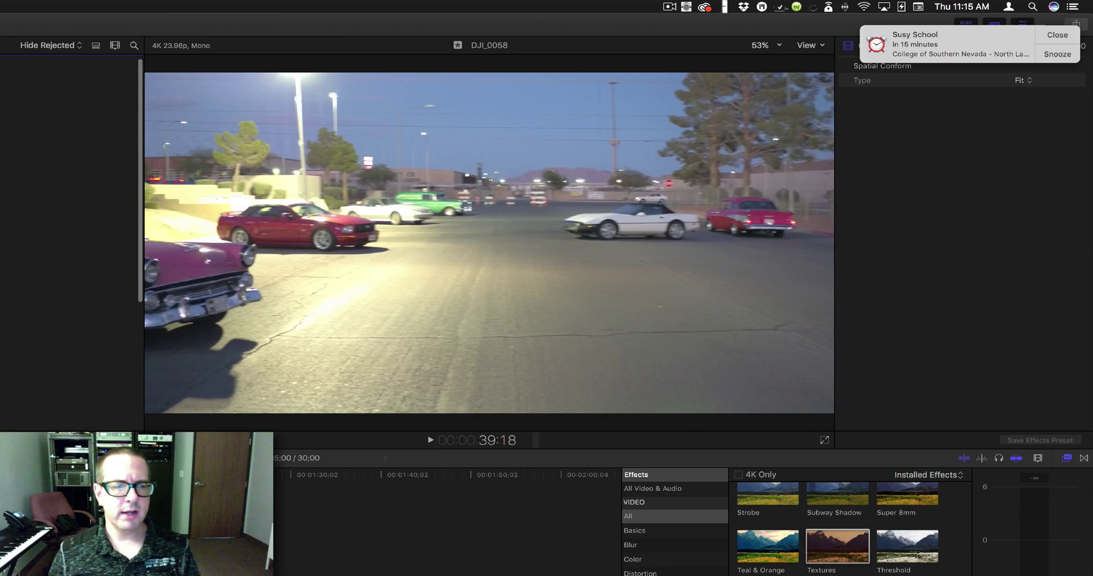
pyautogui.press('Up')
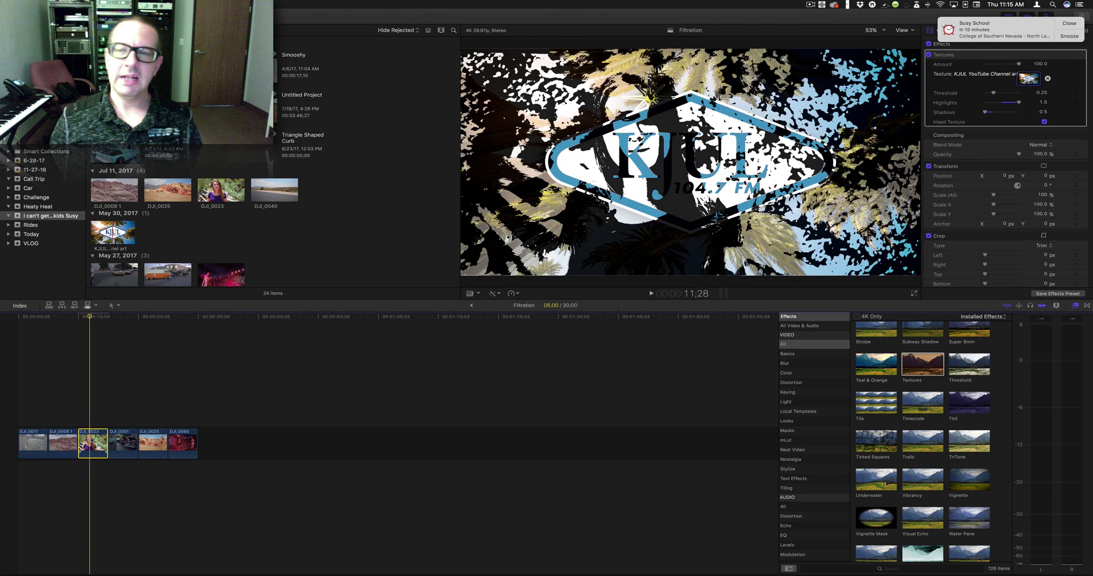
# Delete the Textures effect from DJI_0023 and move the playhead to an earlier frame
pyautogui.click(966, 58)
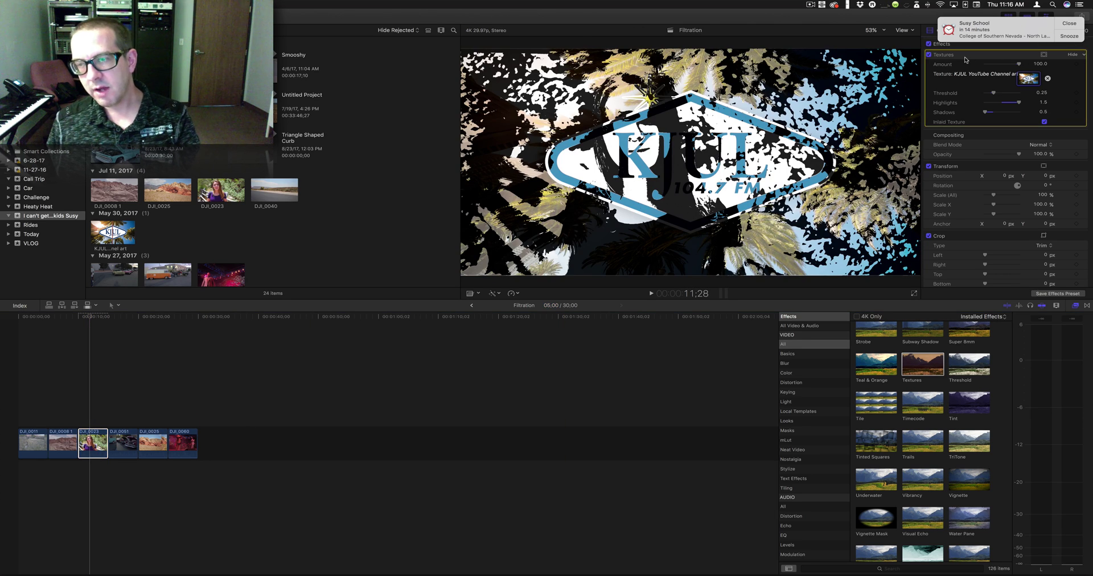
pyautogui.press('Delete')
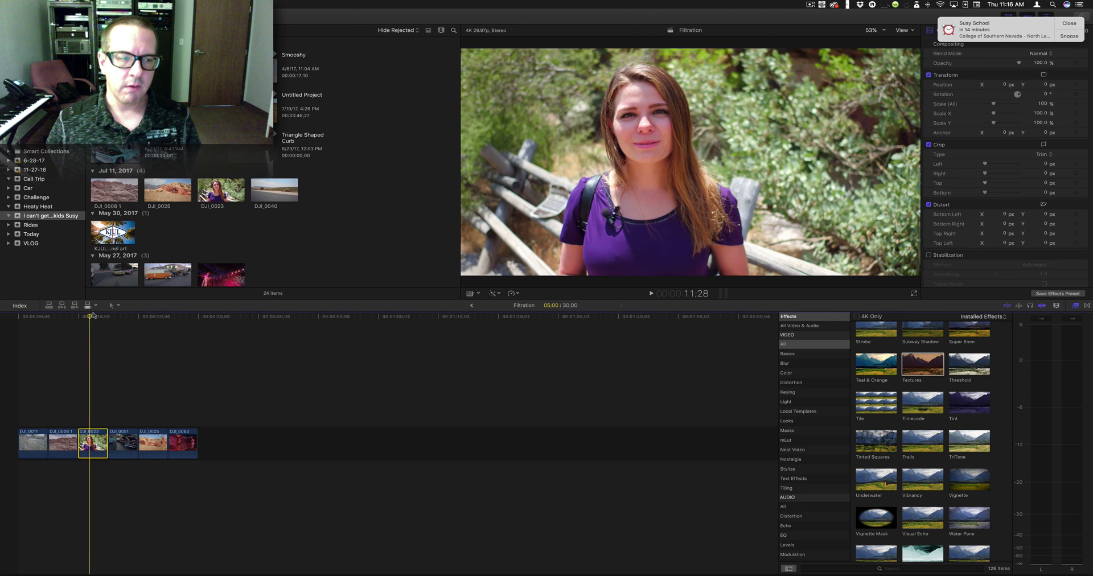
pyautogui.click(83, 317)
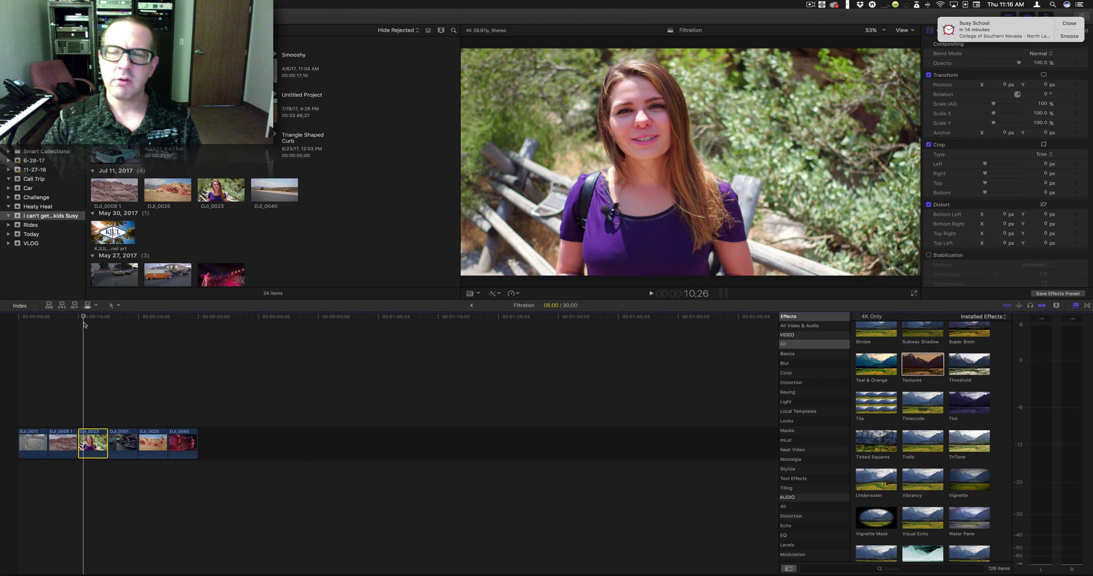